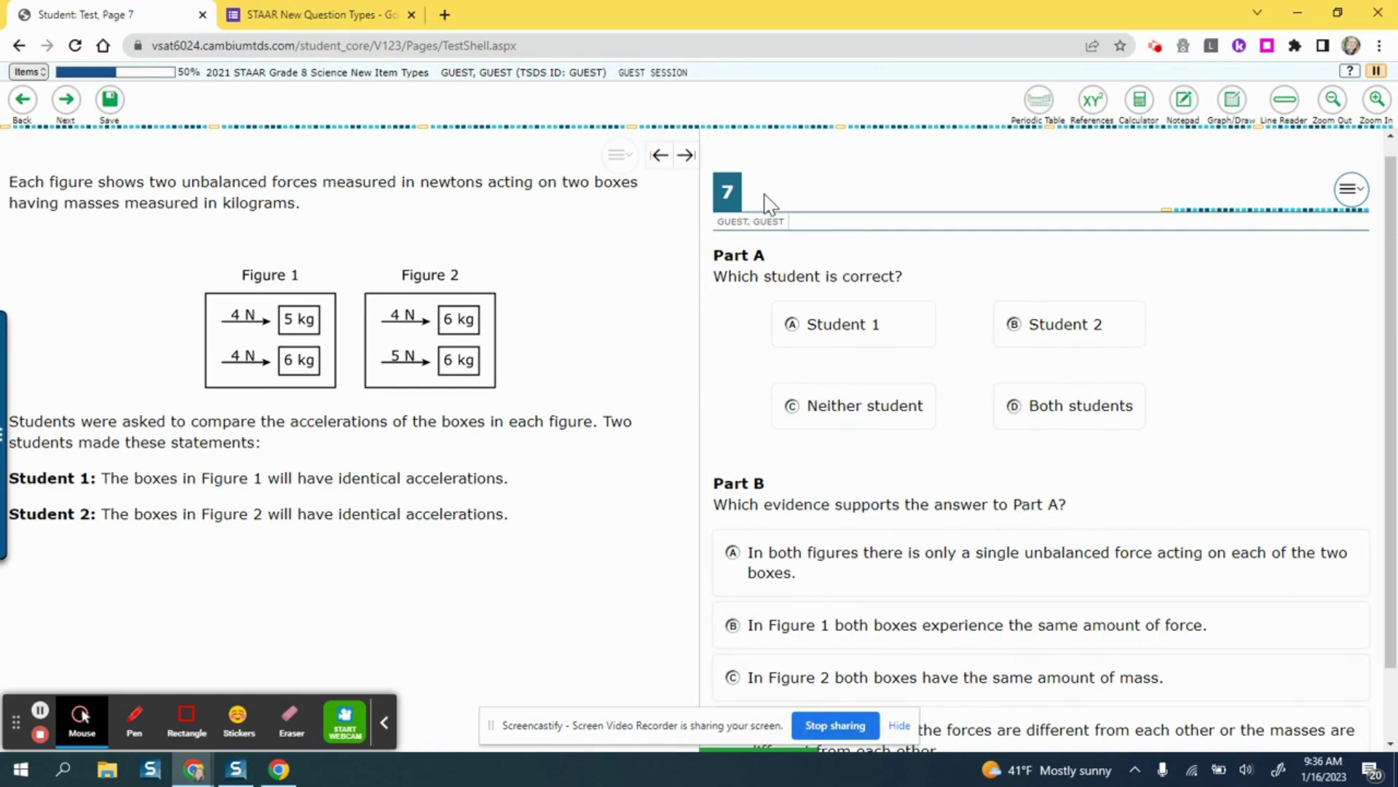
In the STAAR New Question Types form, add a multiple-choice question reading 'Information for the question' and 'Stimulus'
click(346, 20)
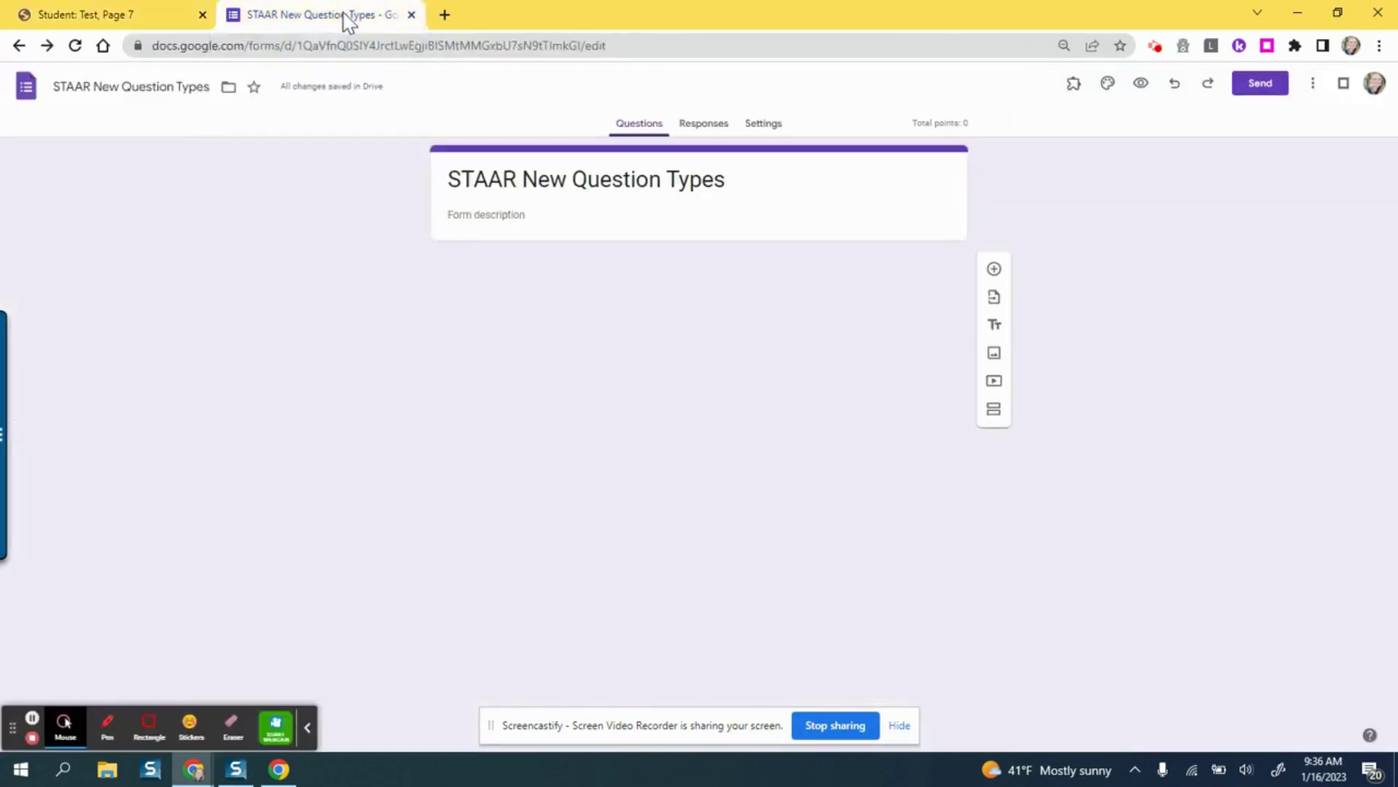
click(994, 271)
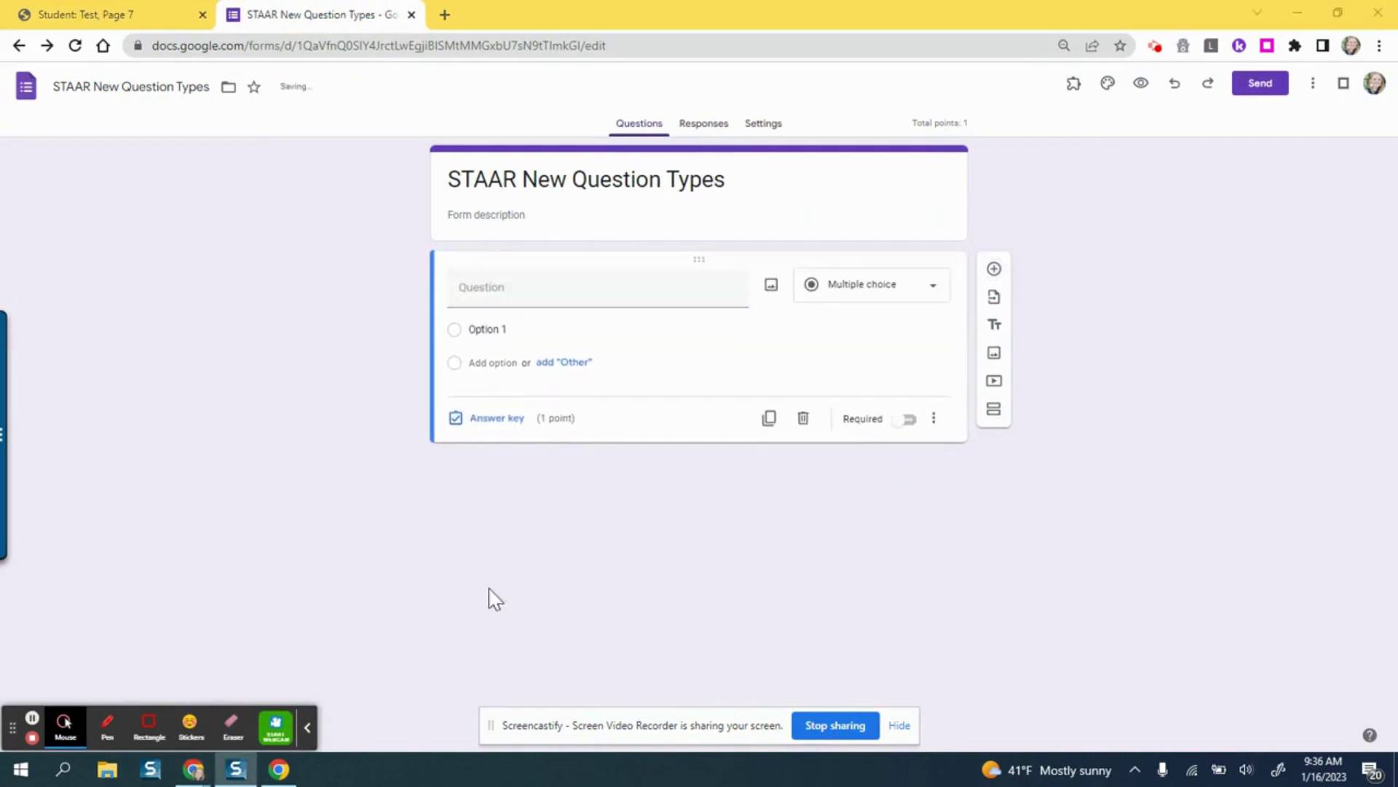
click(492, 291)
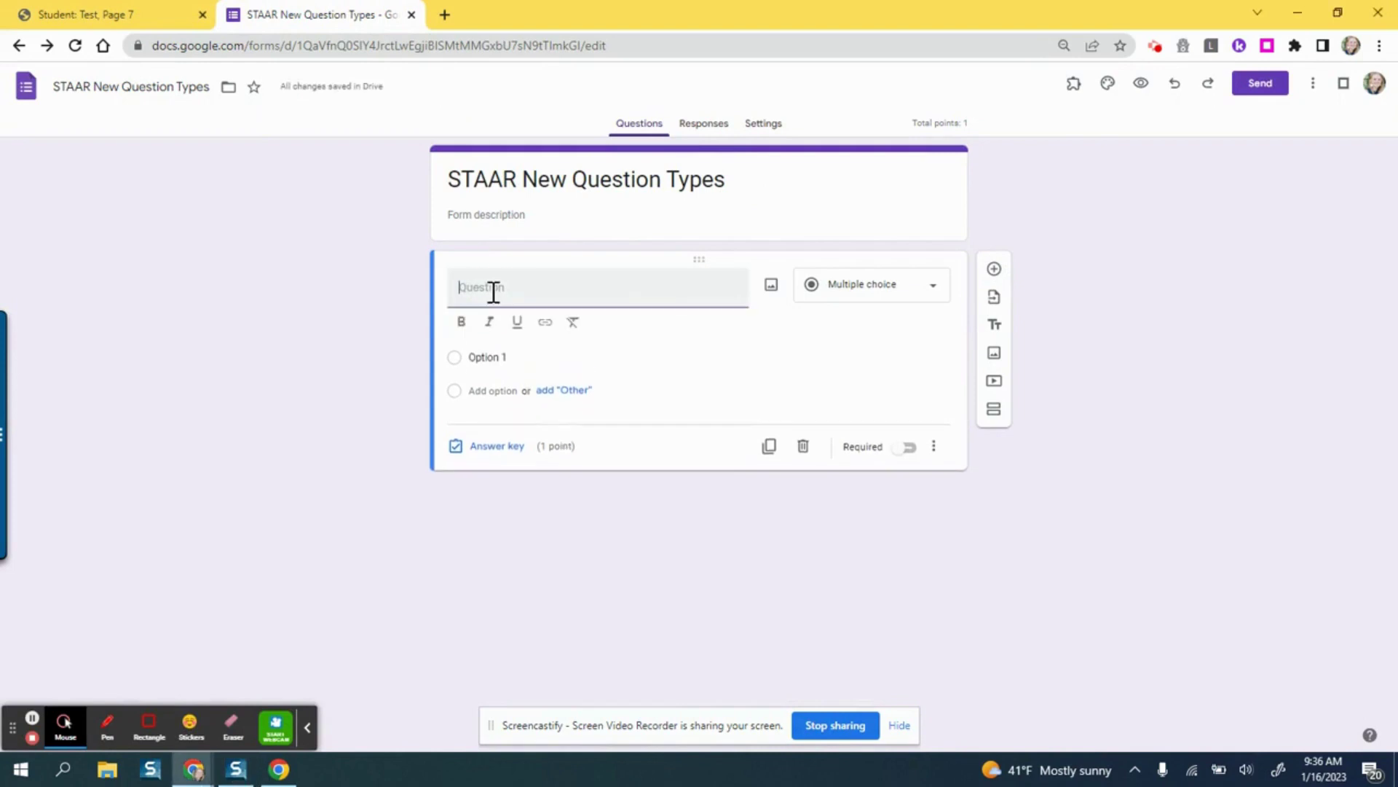
text(Information for the quetio)
key(BackSpace)
key(BackSpace)
text(tion)
key(Return)
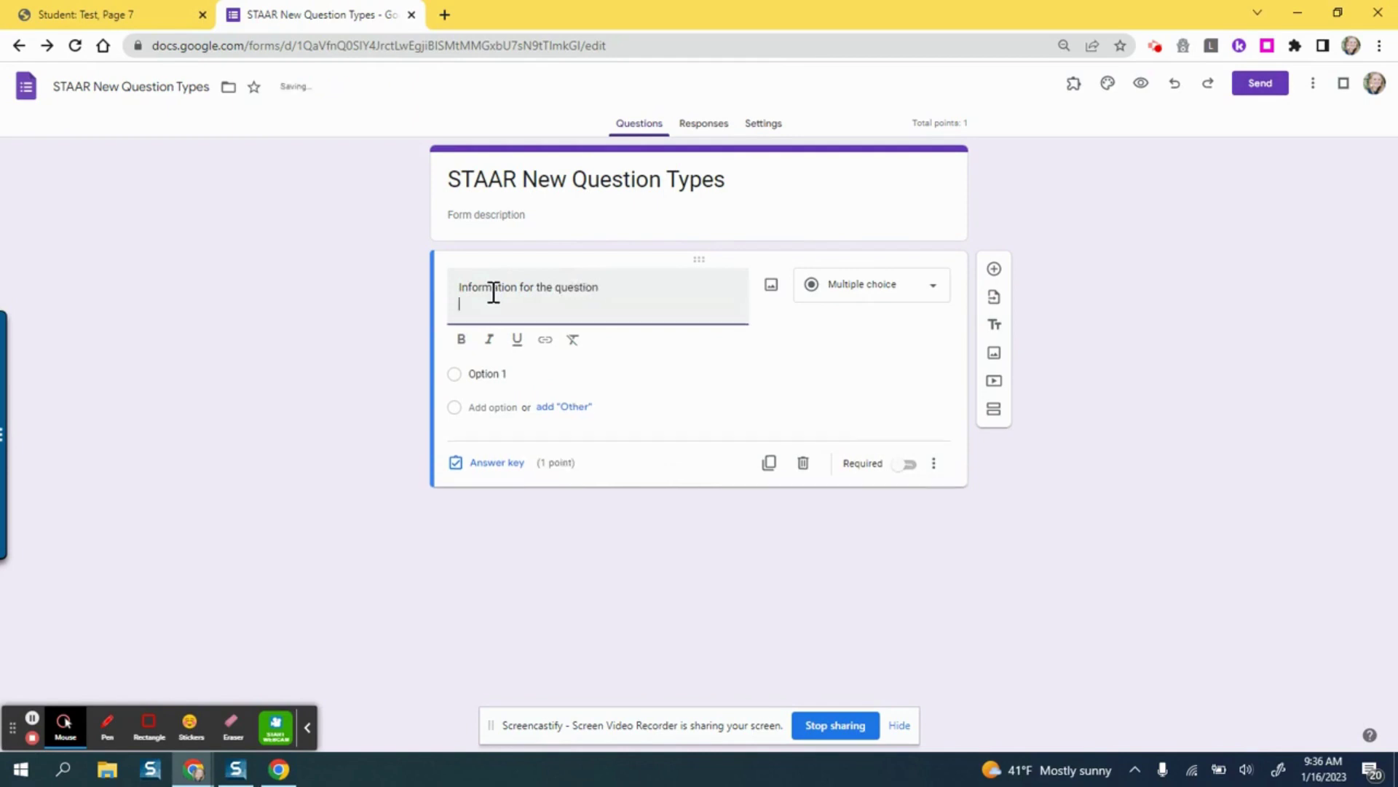
text(Stimulus)
Upload the STAAR 1 image of the Figure 1 and Figure 2 force diagrams to the question
click(771, 285)
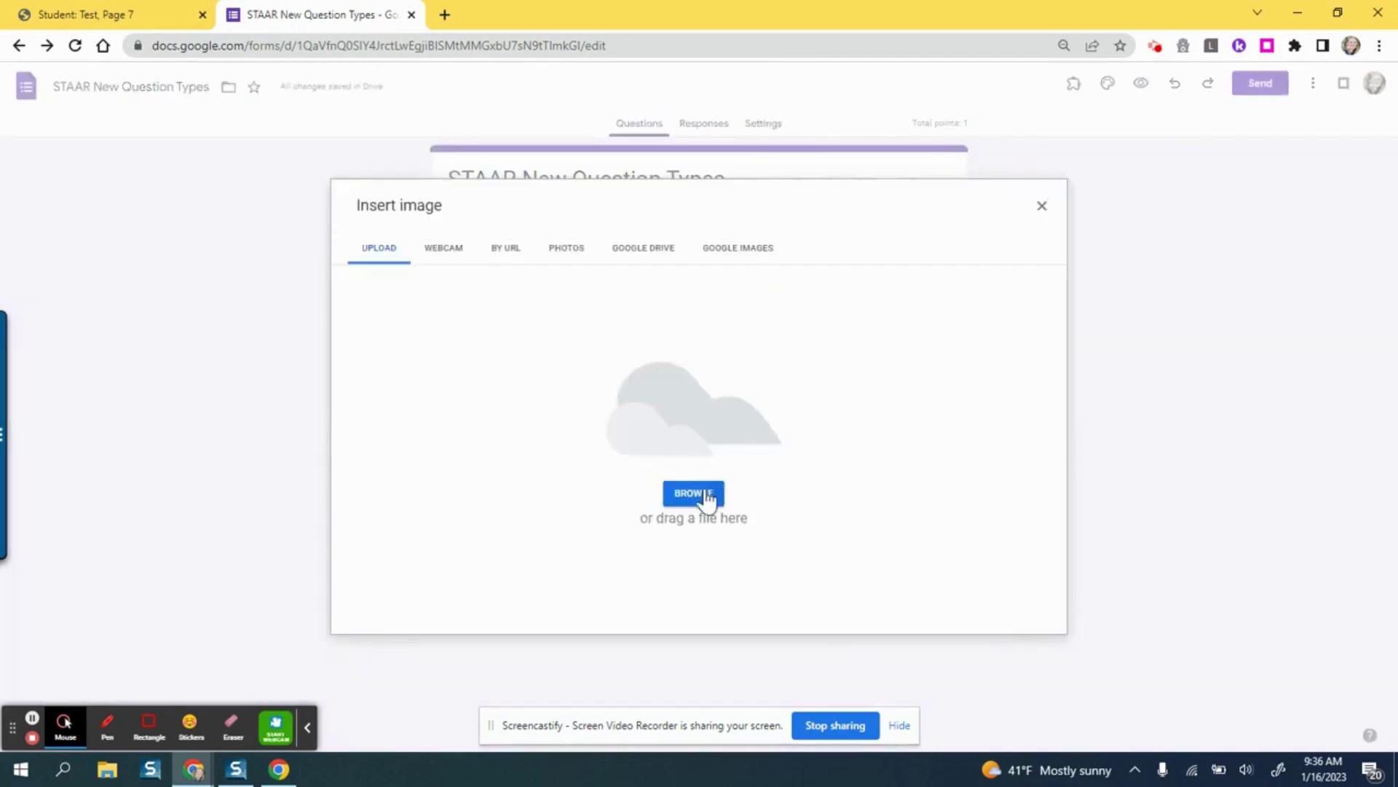
click(705, 489)
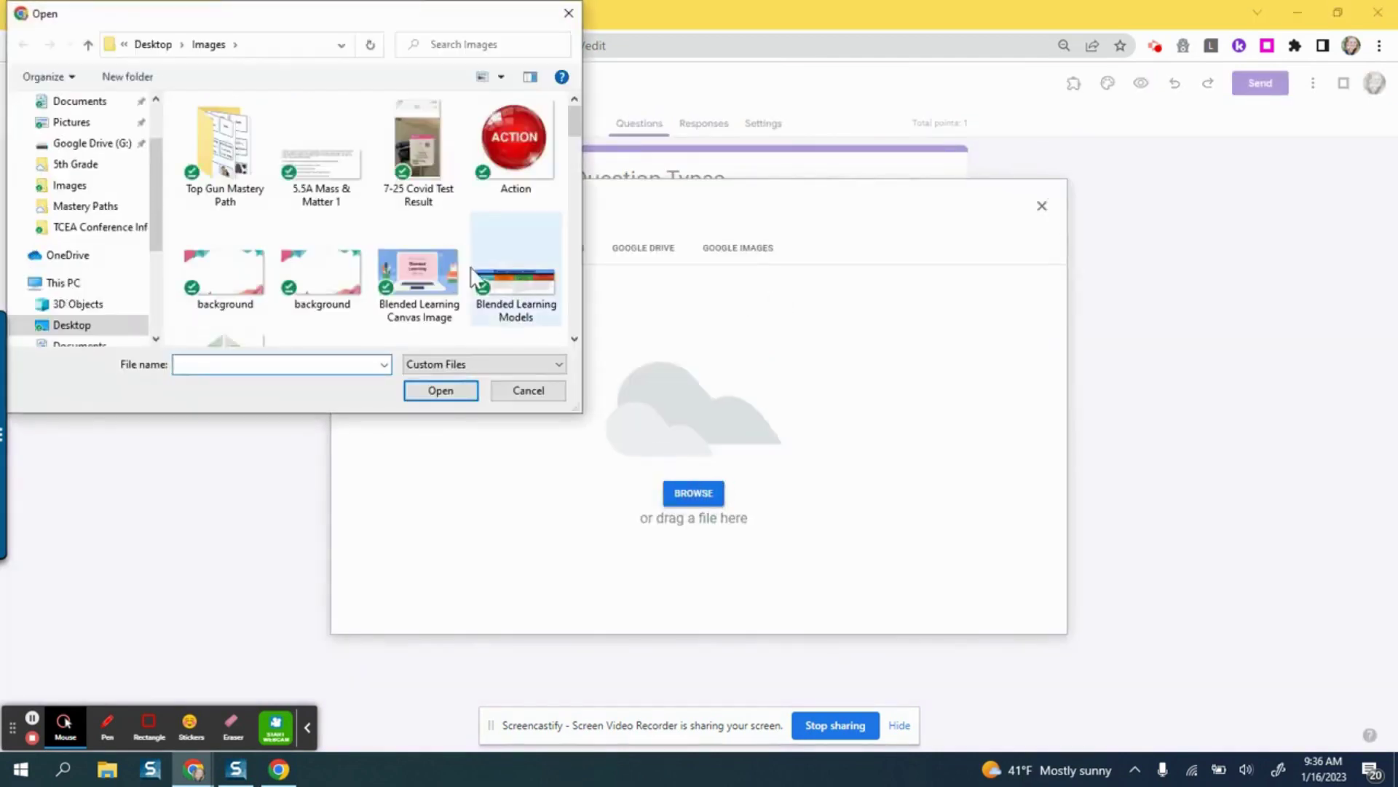
scroll(474, 284, down, 8)
scroll(470, 284, down, 6)
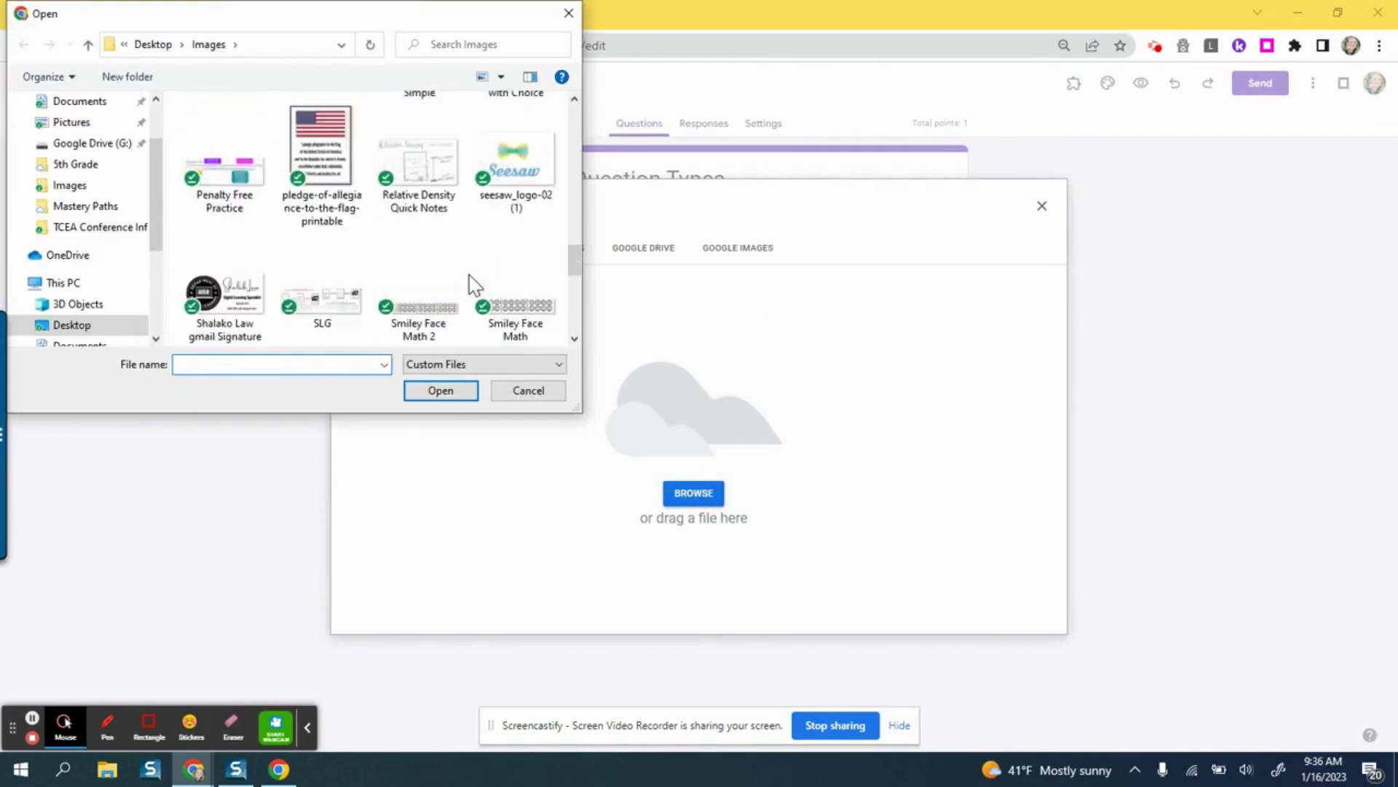
scroll(353, 243, down, 1)
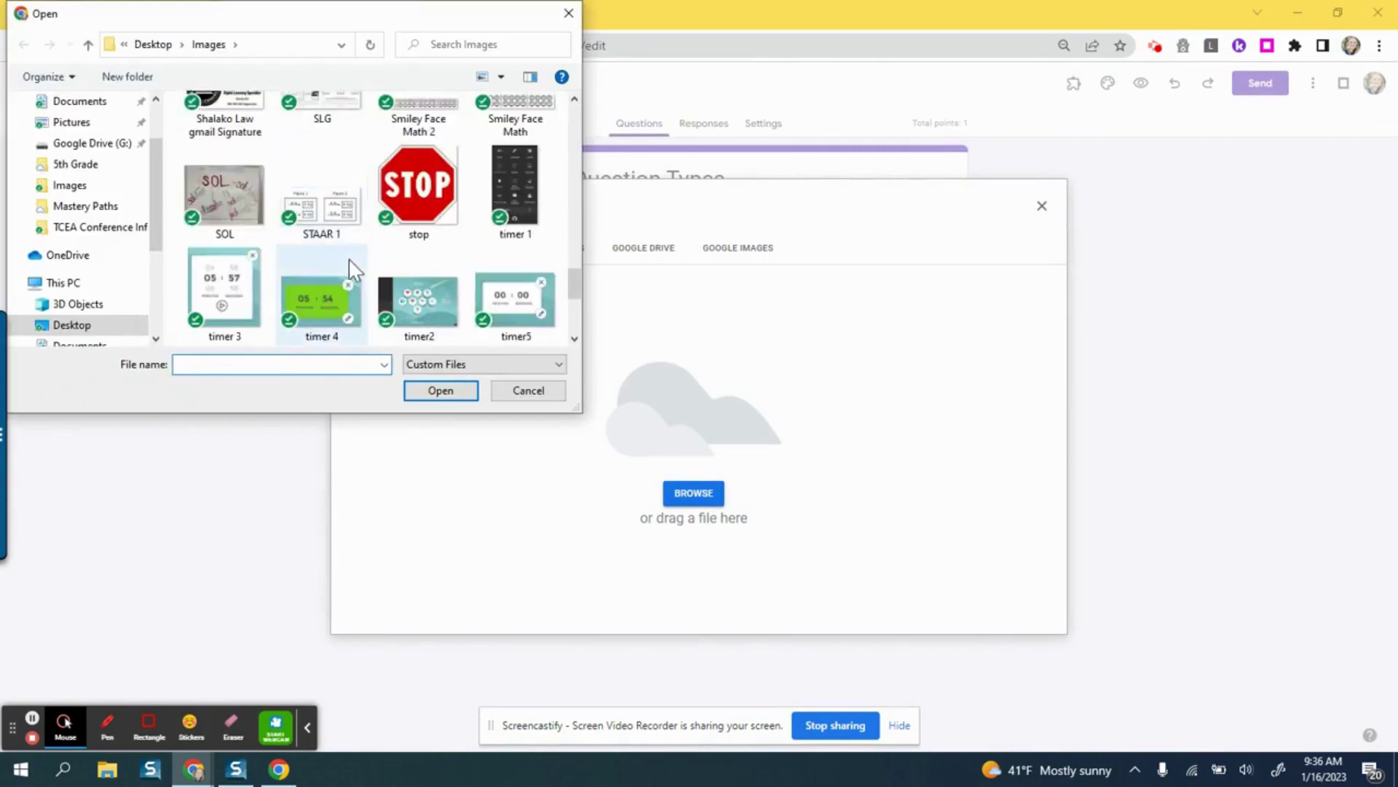
click(341, 222)
click(446, 393)
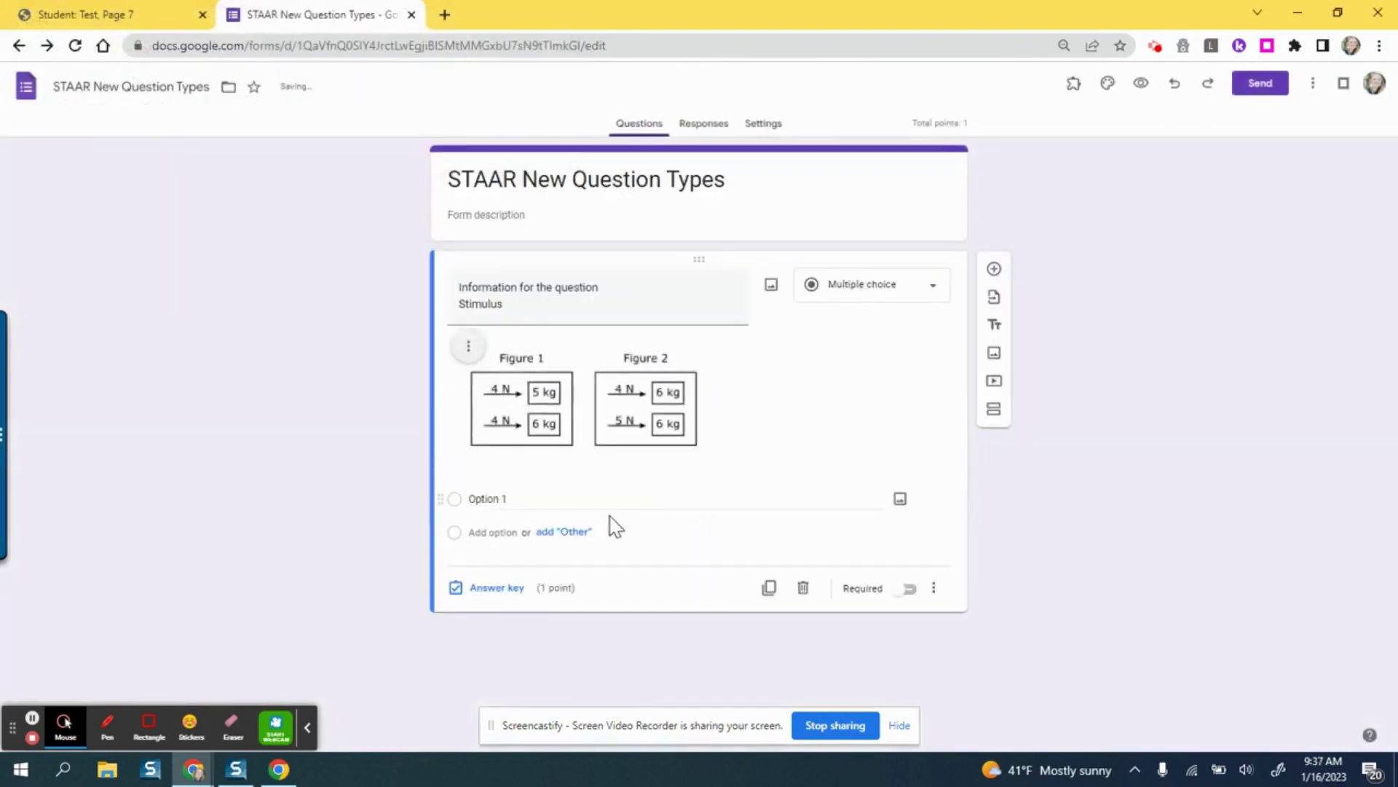
Add a 'Part A' line and 'Which student is correct?' below Stimulus in the question text
click(655, 312)
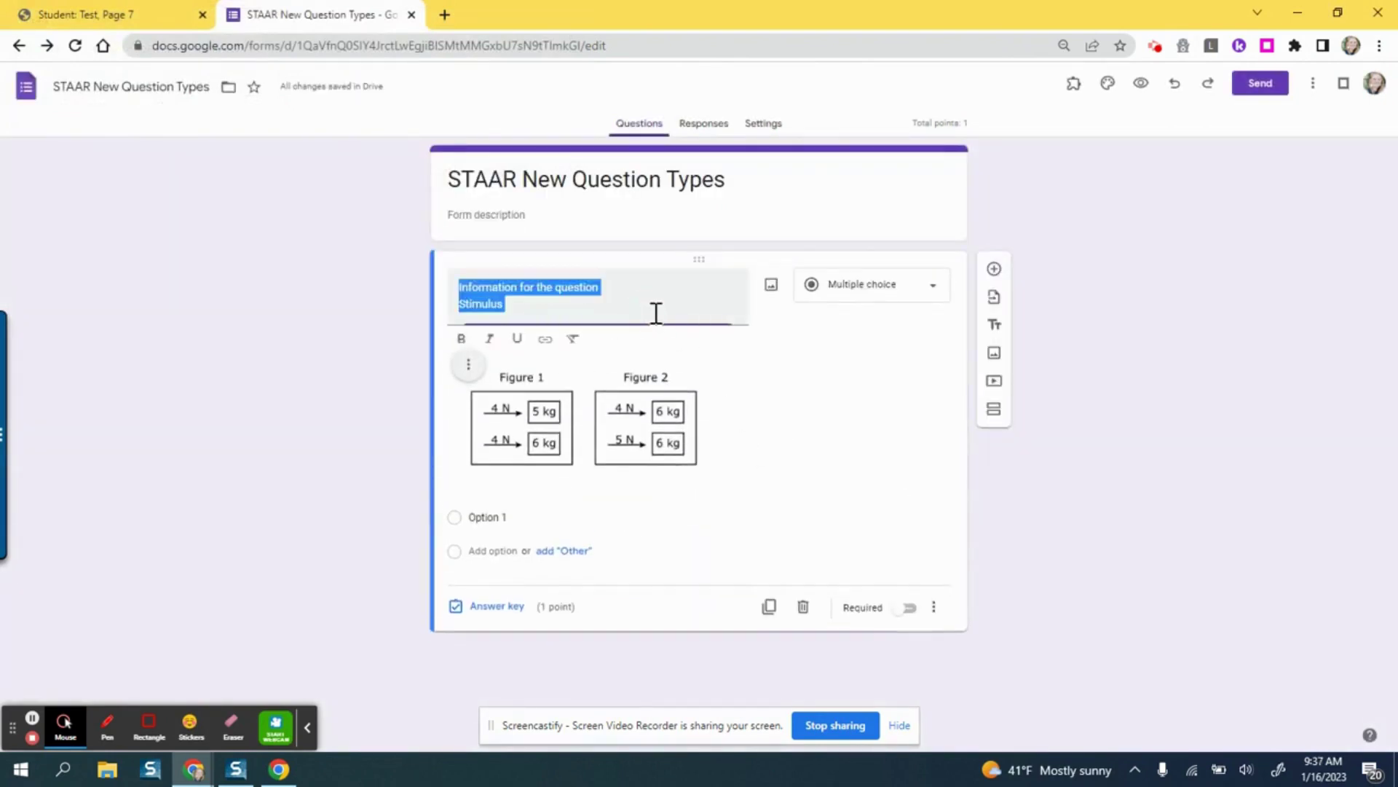
click(616, 312)
key(Return)
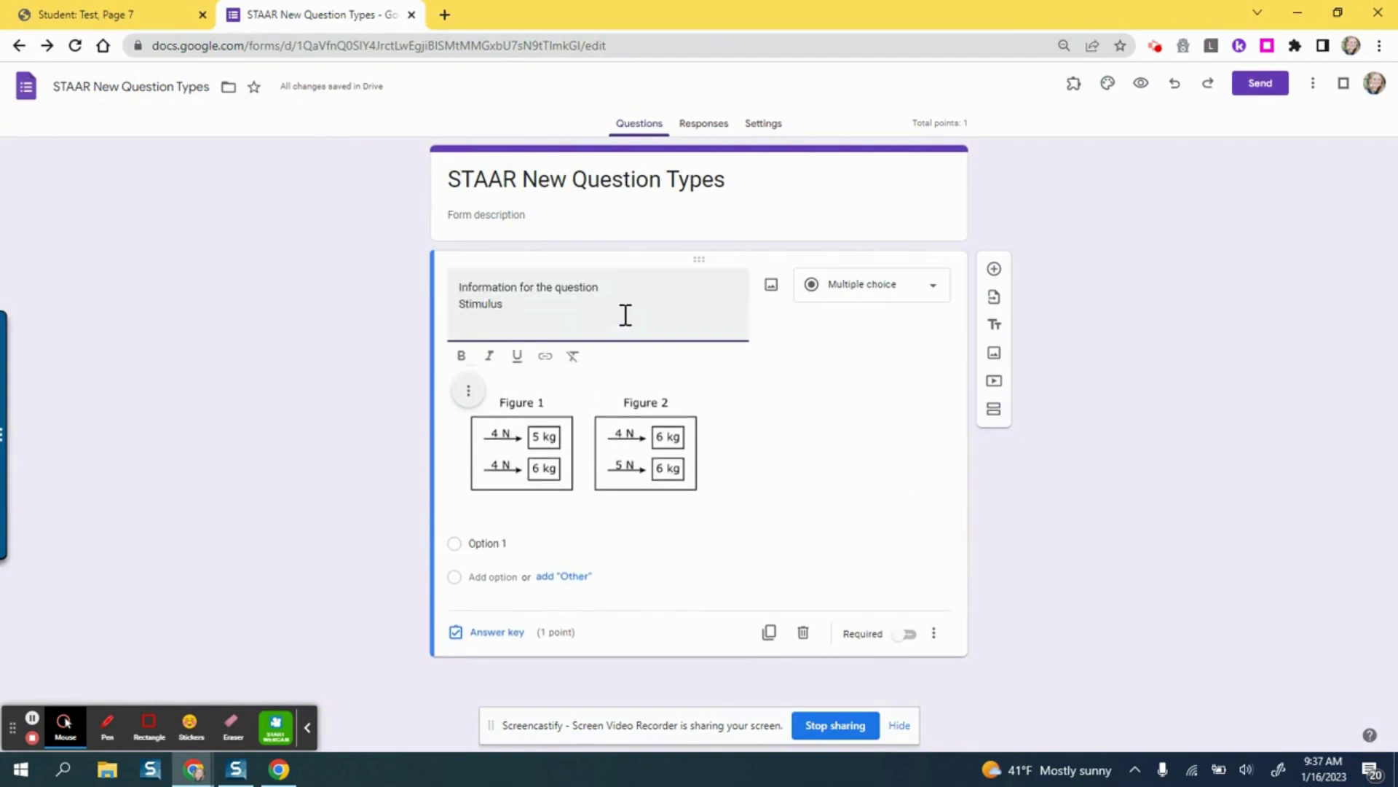
key(Return)
text(Part)
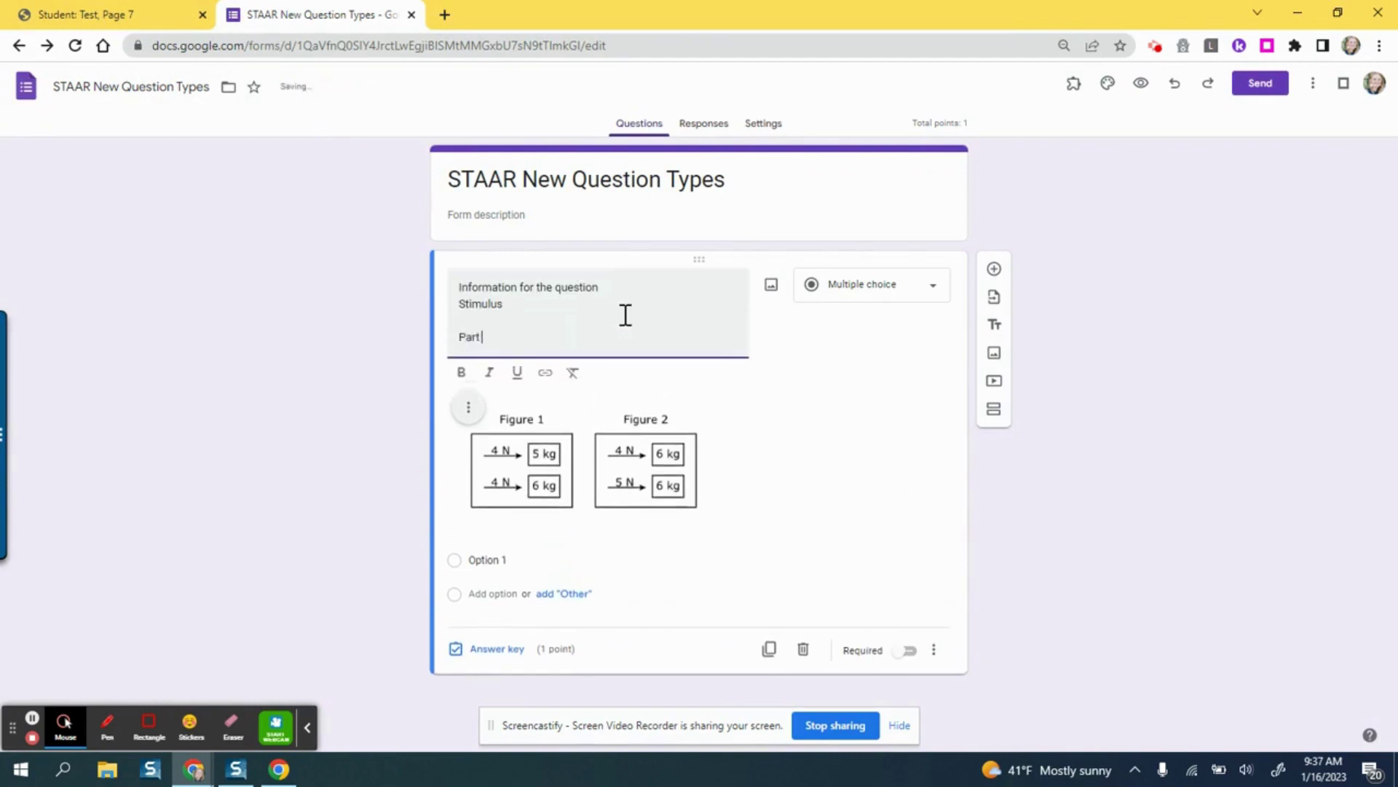
text( 1)
key(Return)
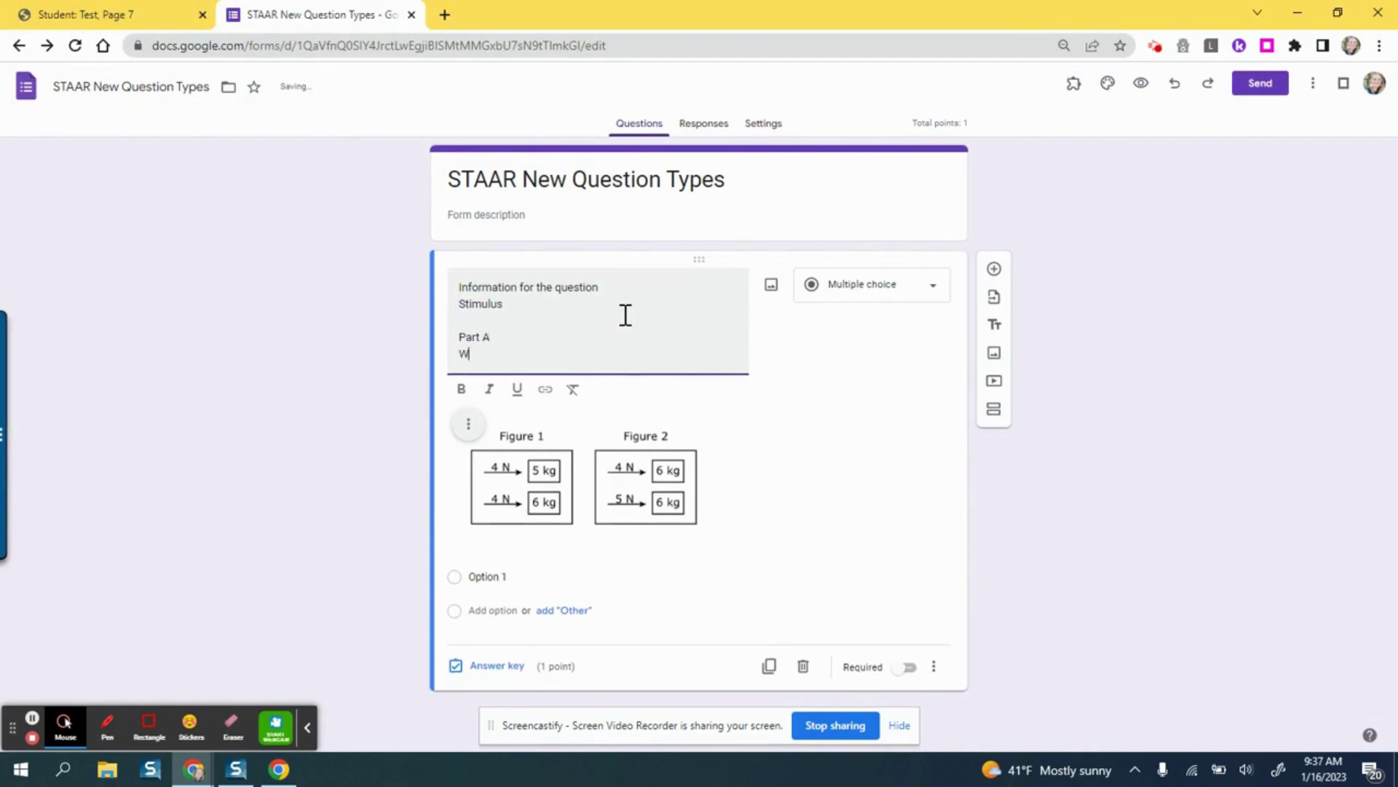
text(Which student is correct?)
Enter the choices Student 1, Student 2, Neither Student and Both Students
click(502, 576)
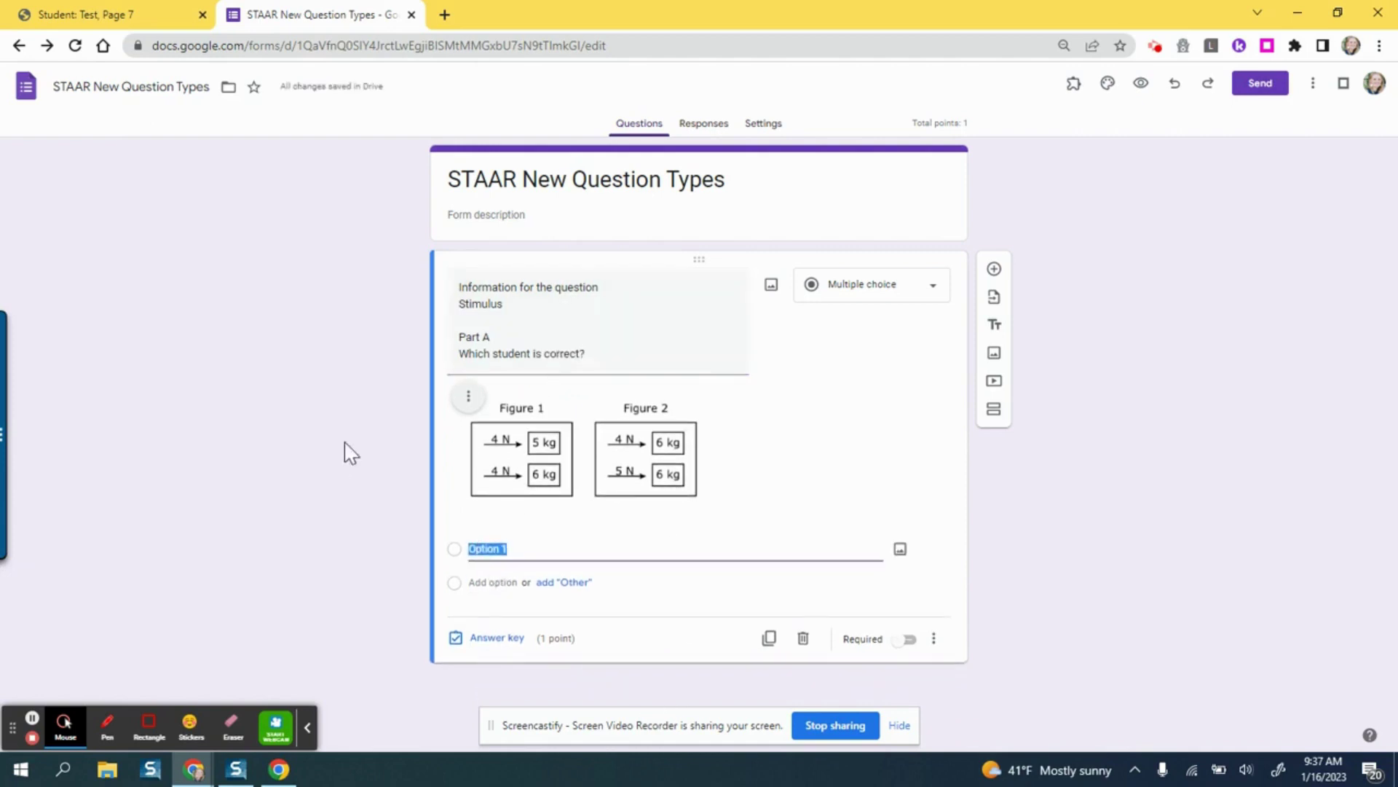
text(Student)
click(502, 583)
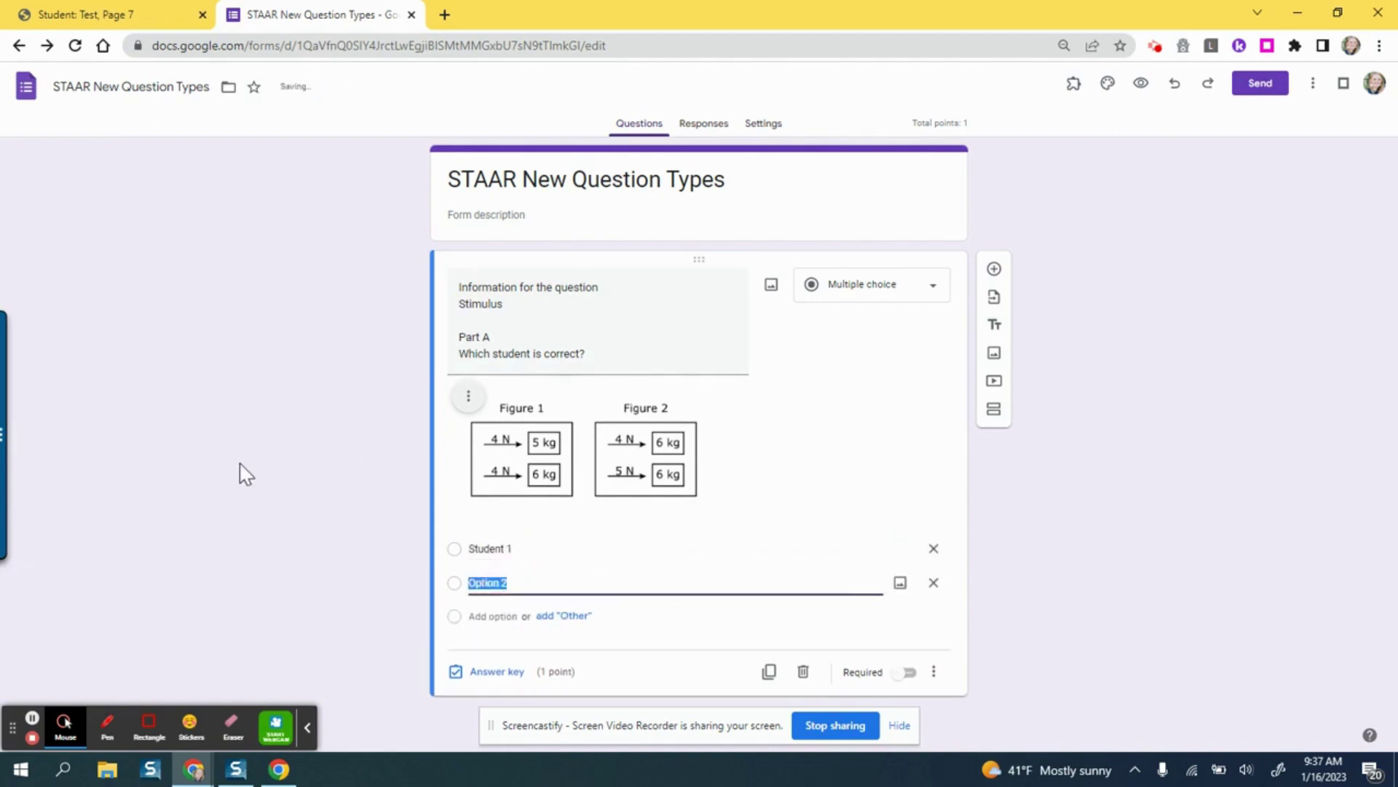
text(Student 2)
key(Return)
text(Nei)
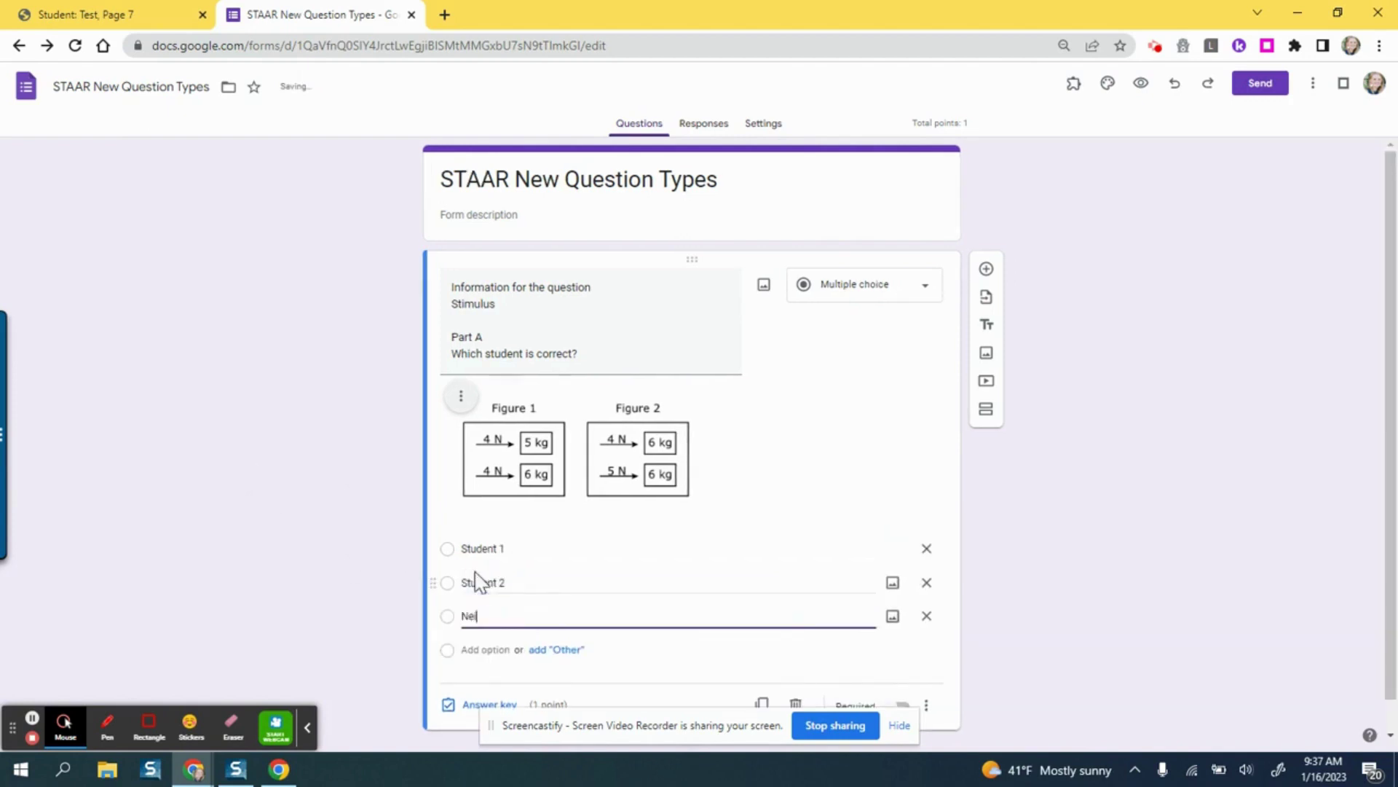
text(ther Student)
key(Return)
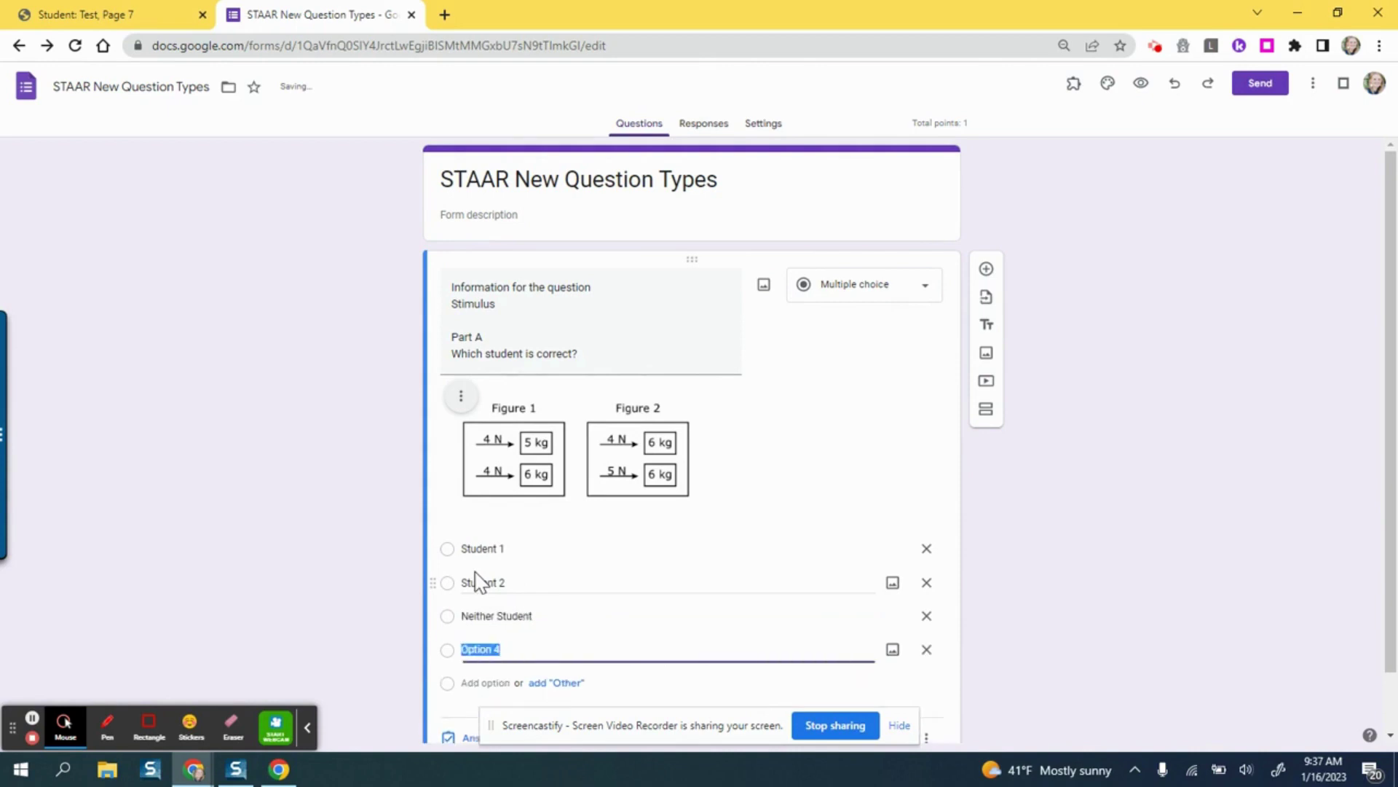
text(Both Students)
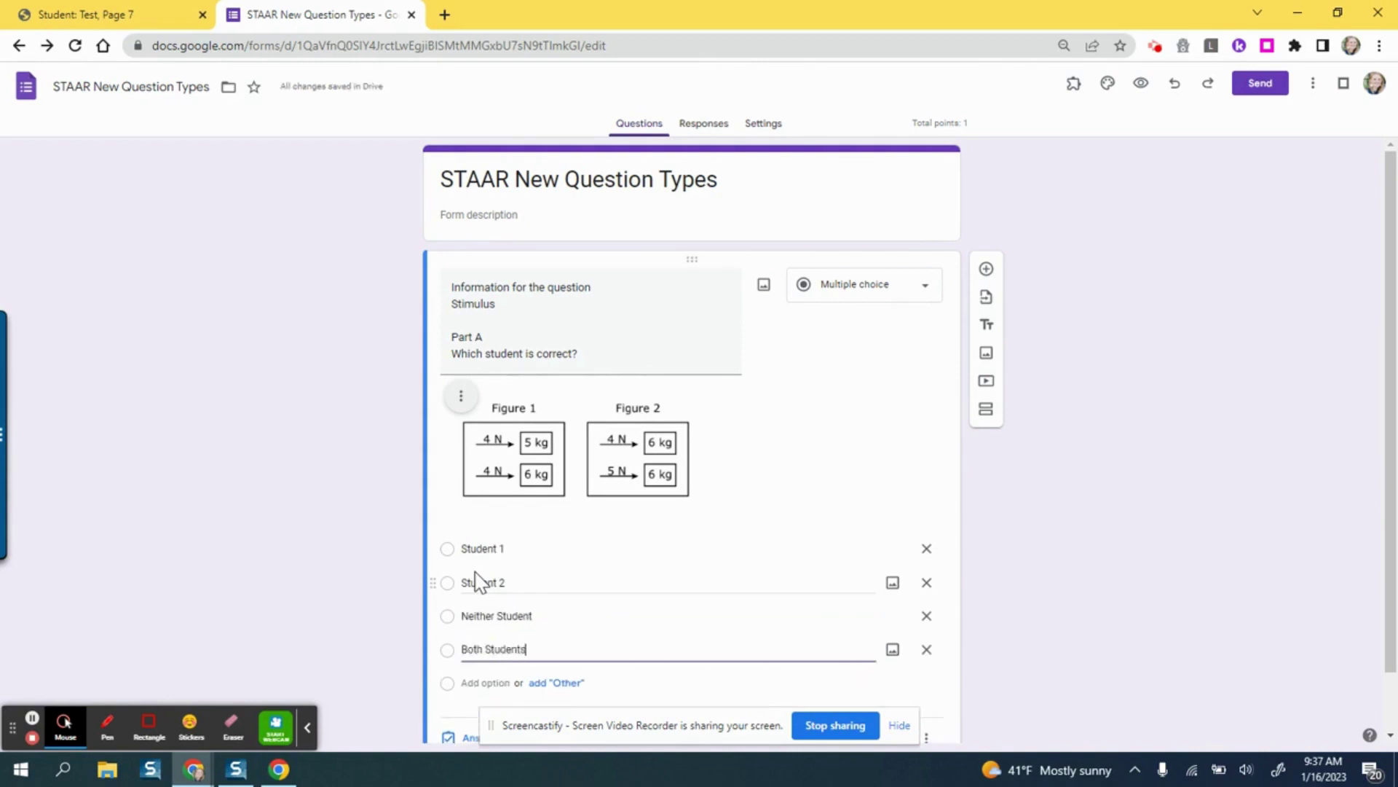
scroll(481, 641, down, 1)
Key Student 2 as the correct answer, make Part A required, and add a blank question below
click(488, 673)
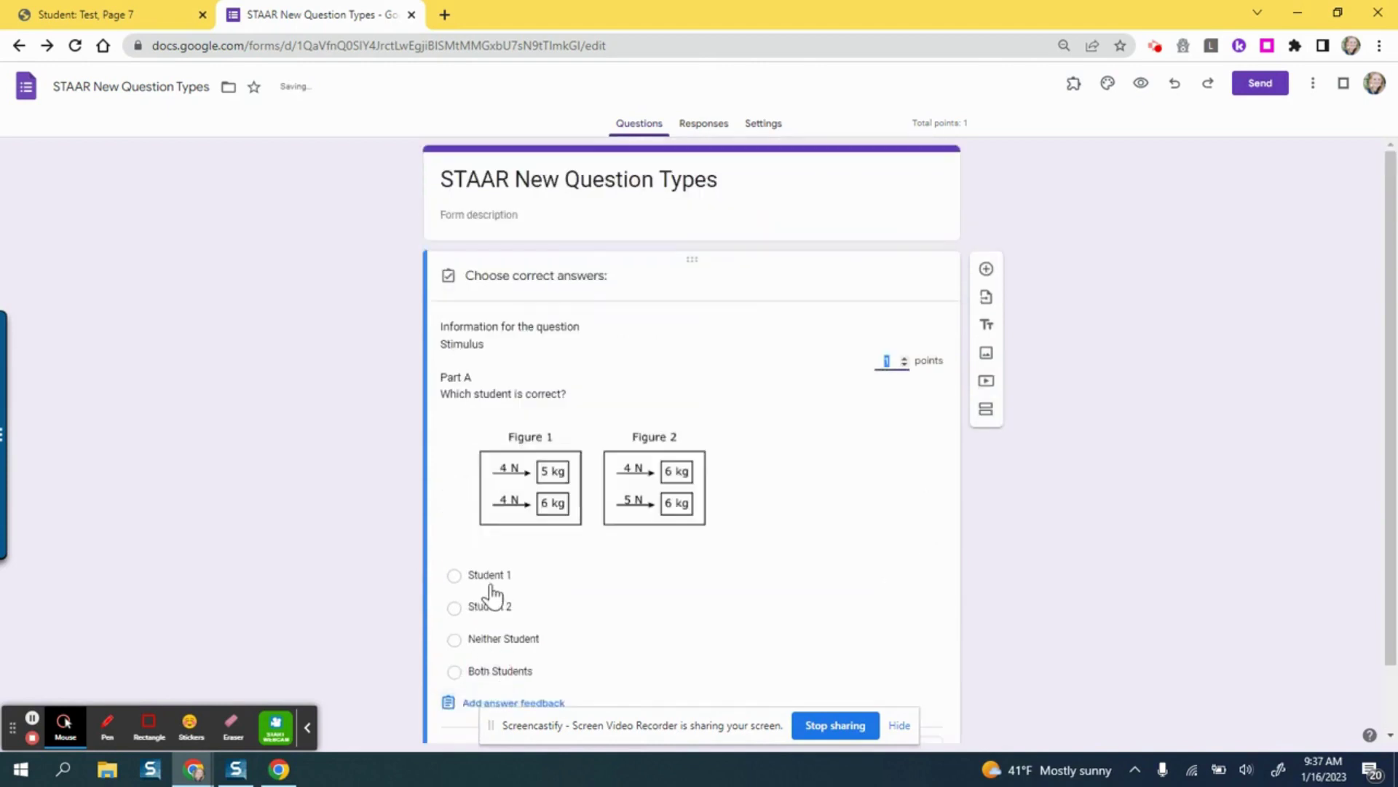
click(484, 609)
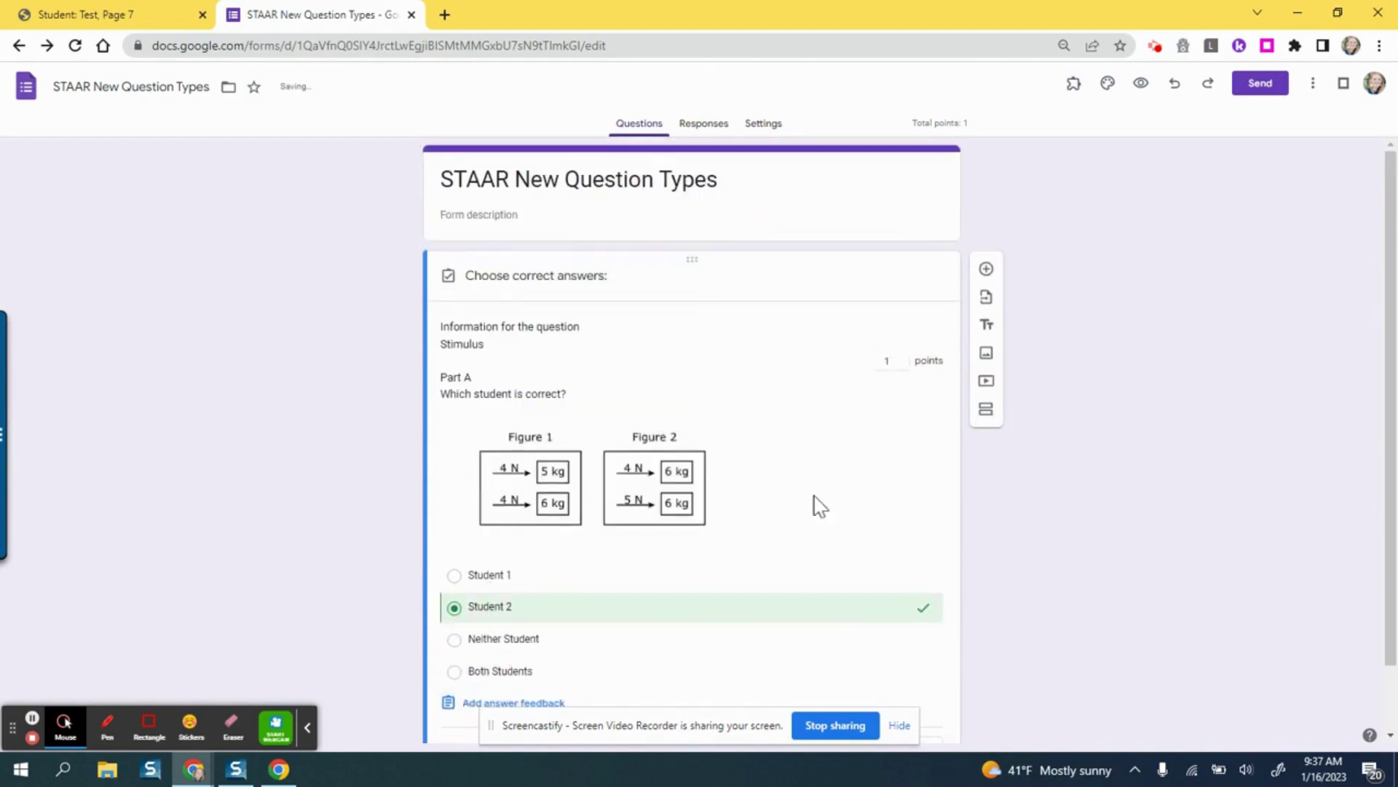
scroll(837, 554, down, 1)
click(909, 671)
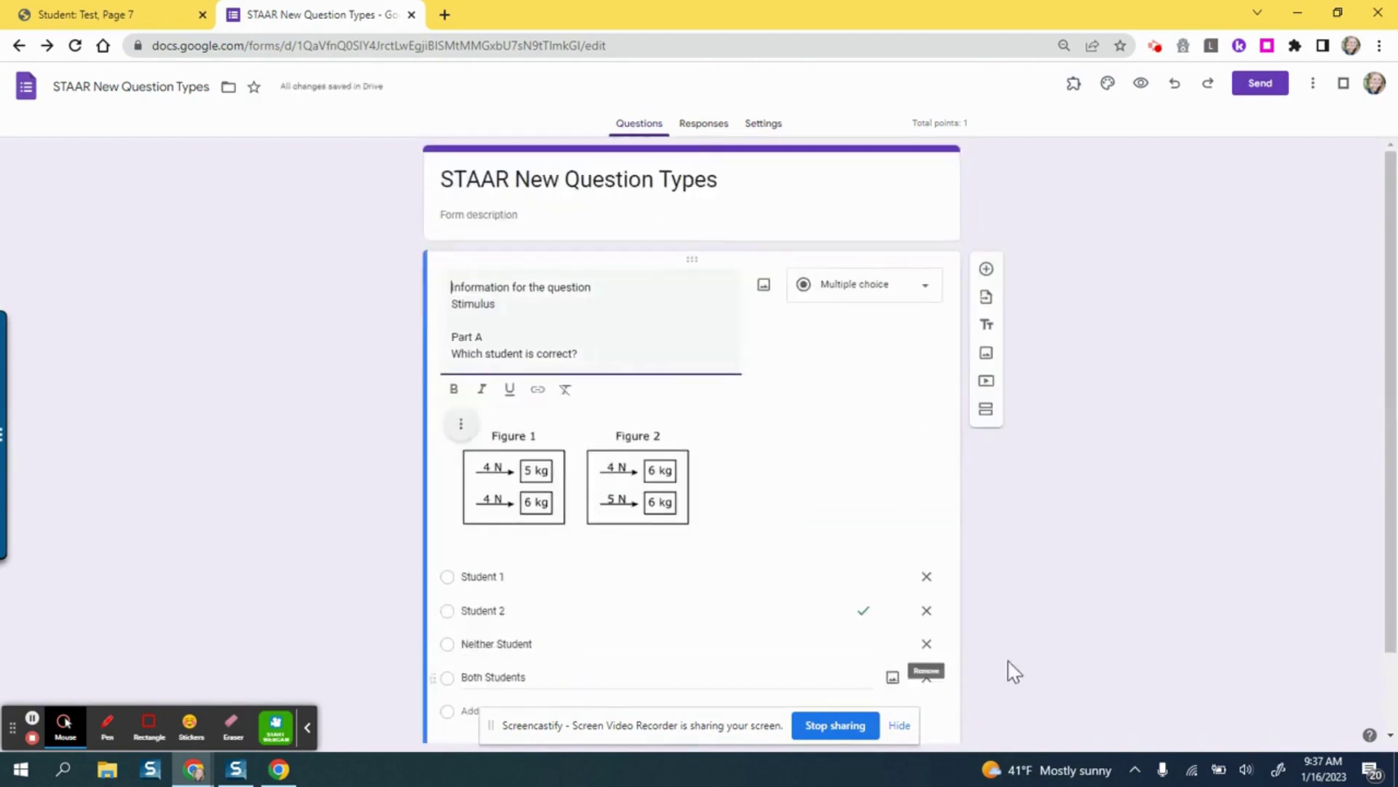
click(900, 676)
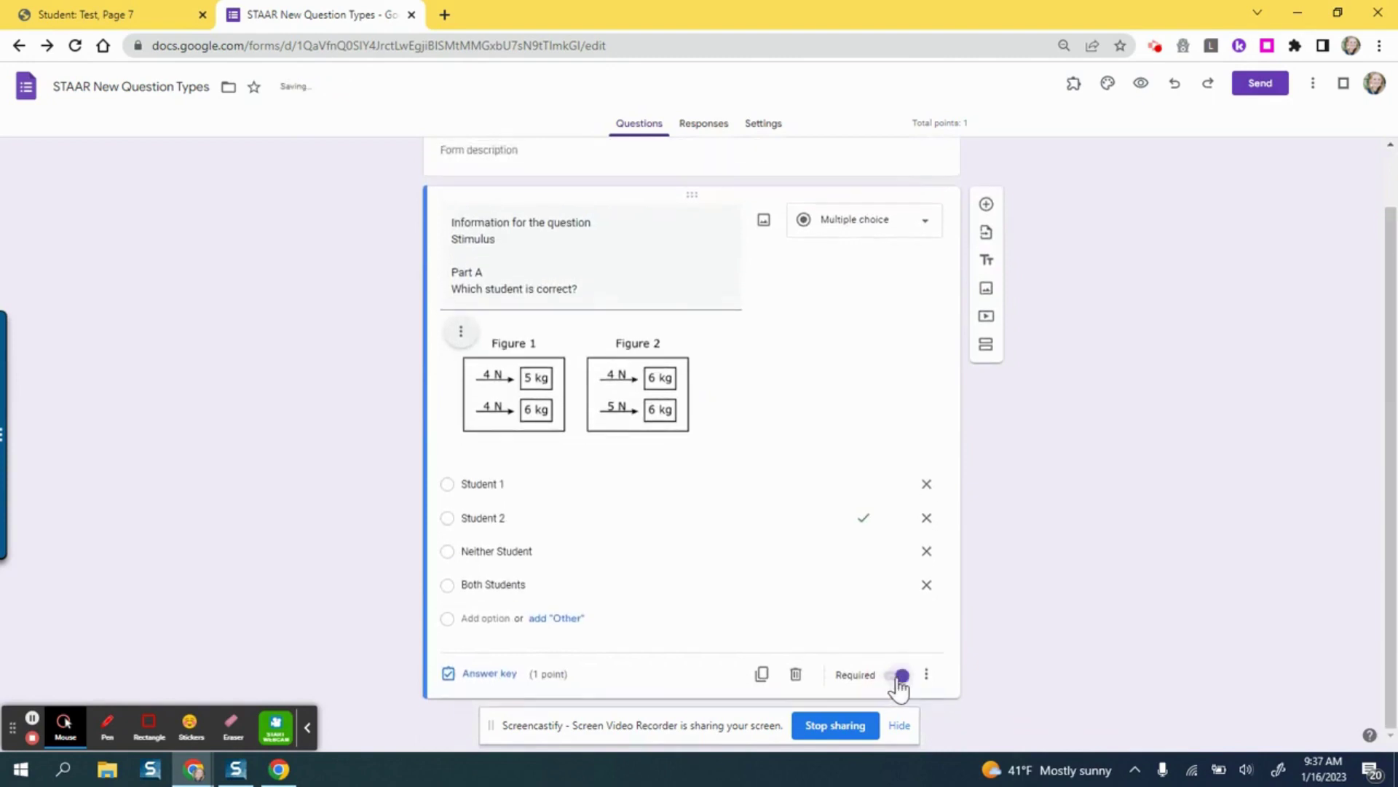
click(986, 205)
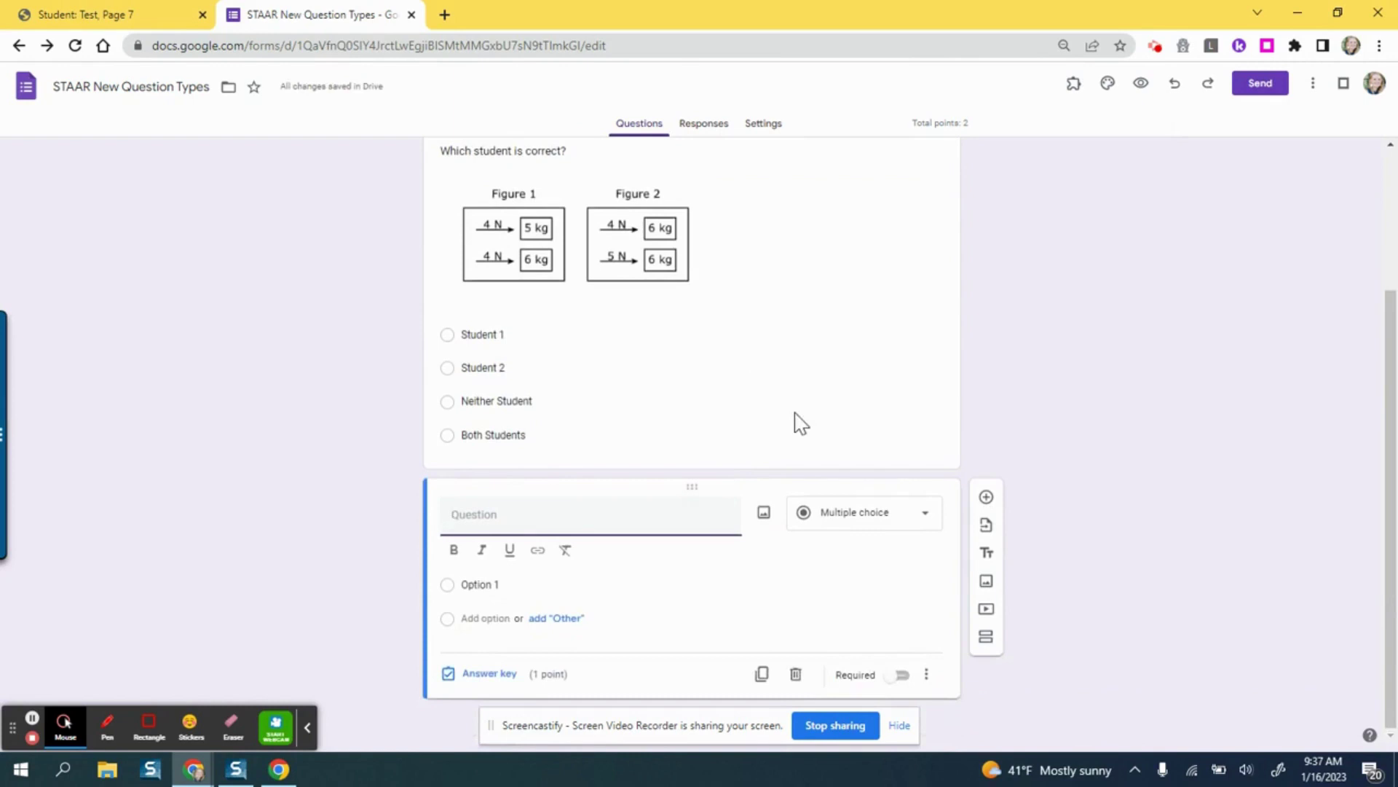
Give the new question the text 'Part B' and 'Using the same question above, which evidence supports the answer to Part A?'
text(Part B)
key(Return)
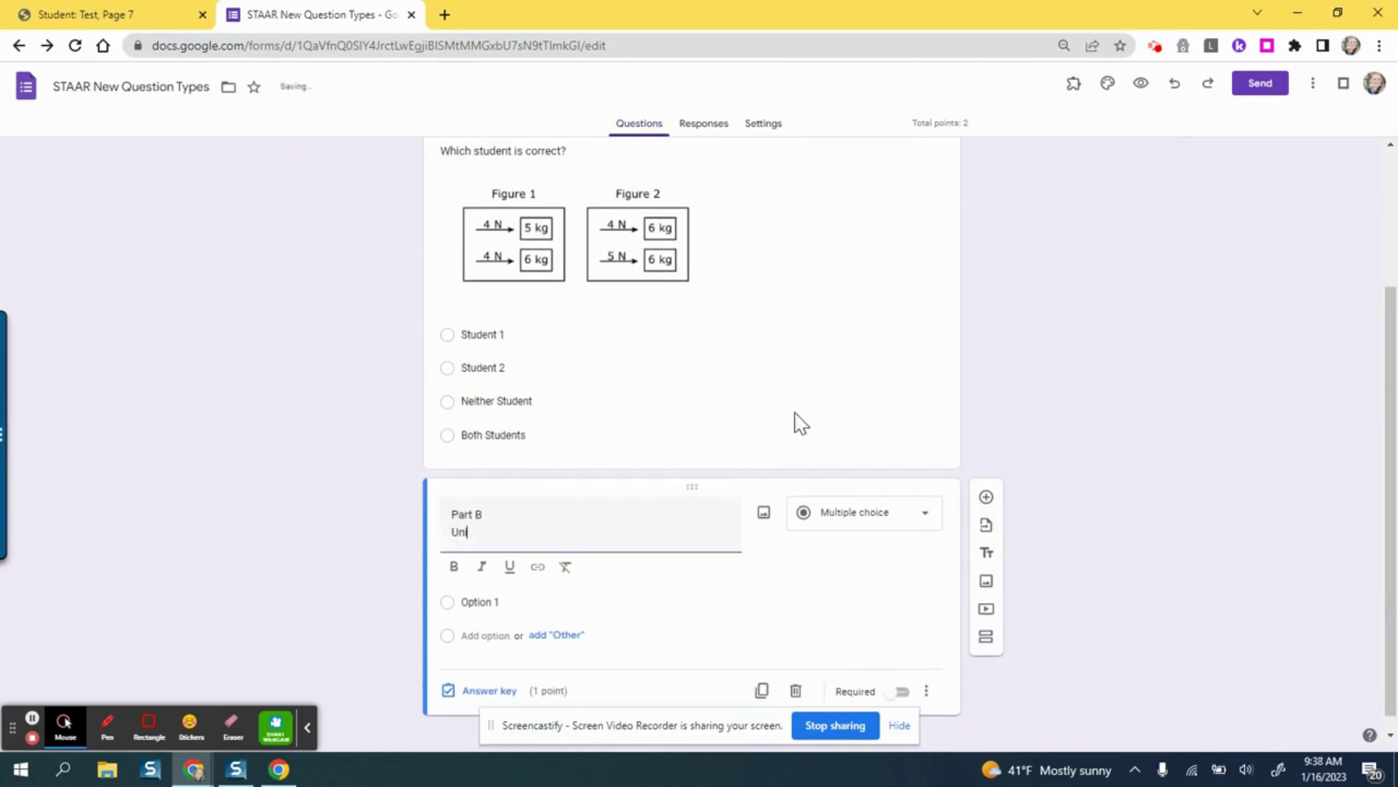
text(Using the same )
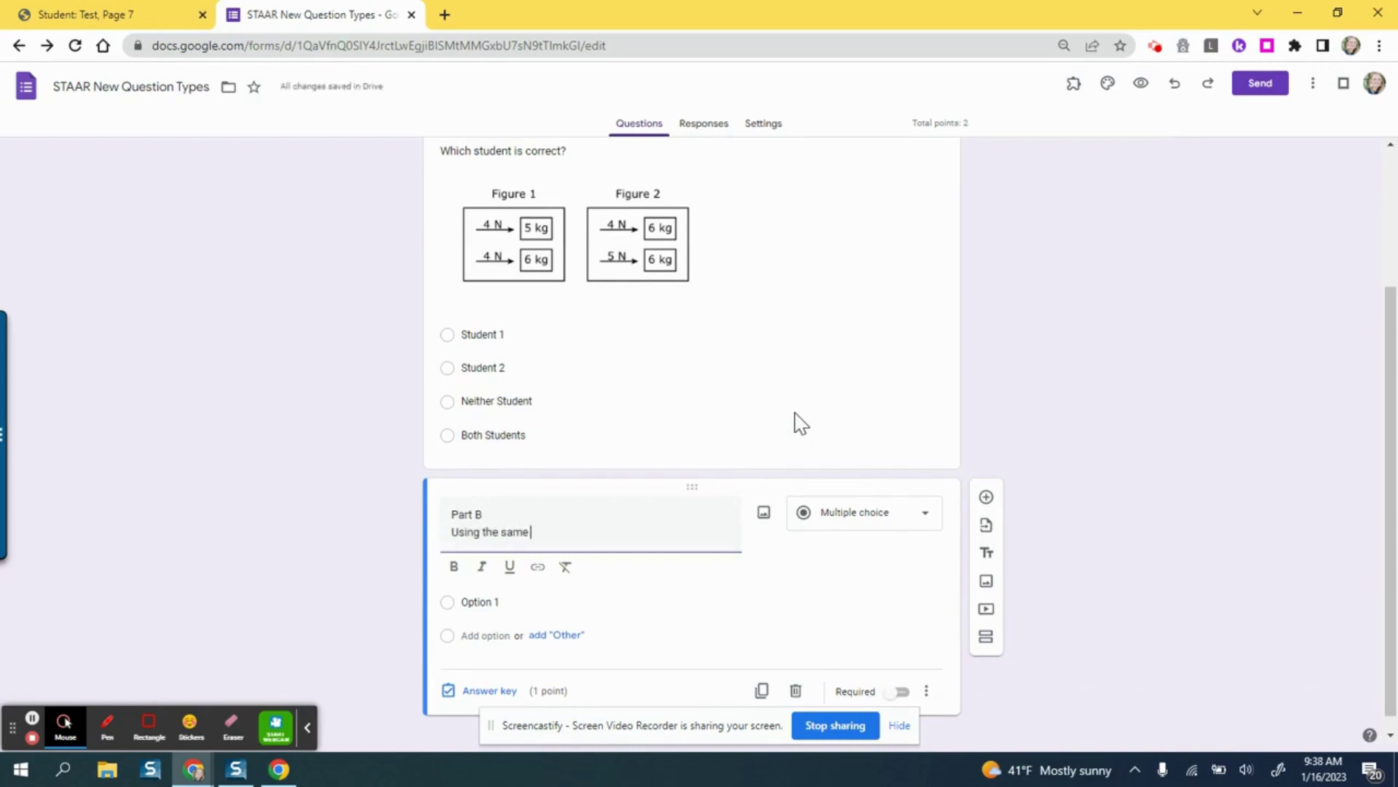
text(question above, which evid)
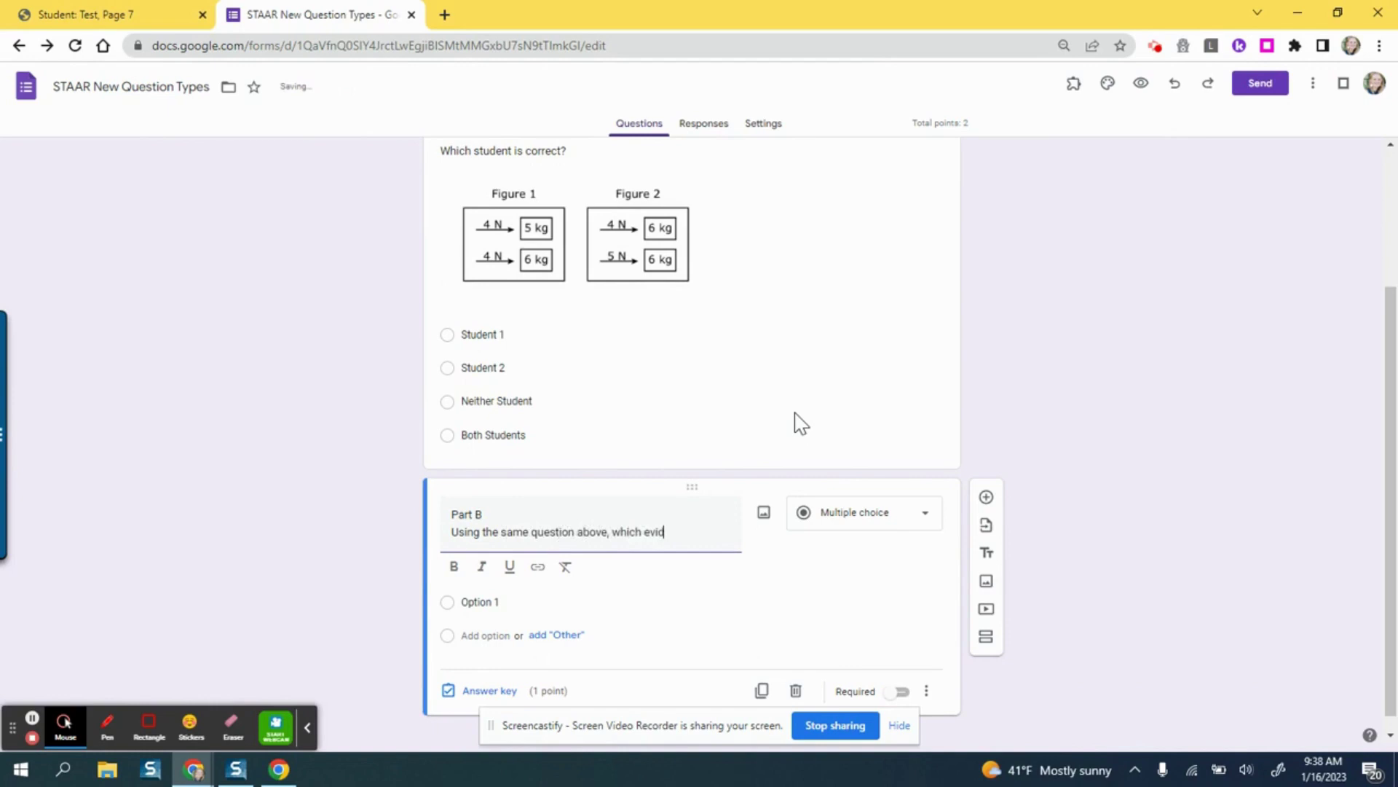
text(ence supports the an)
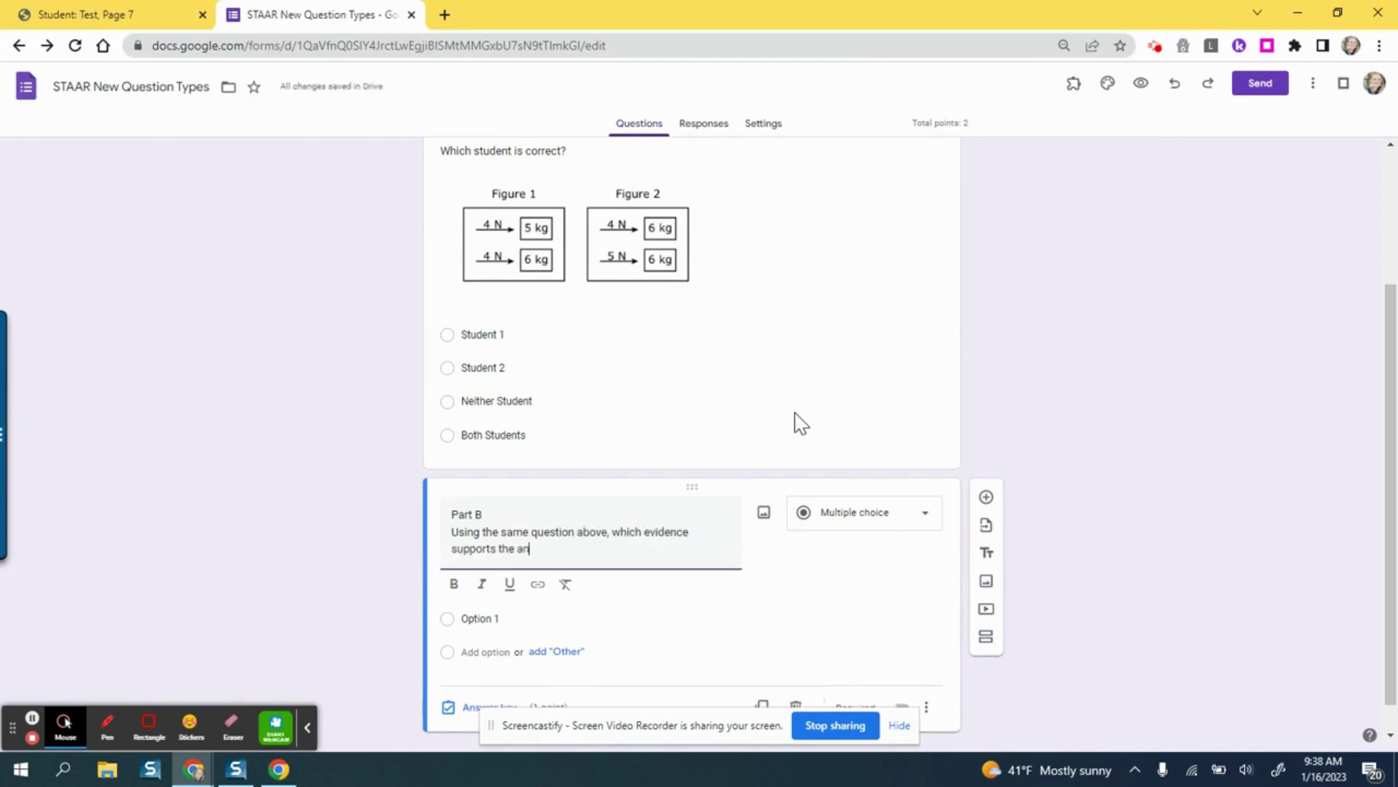
text(swer to Part A?)
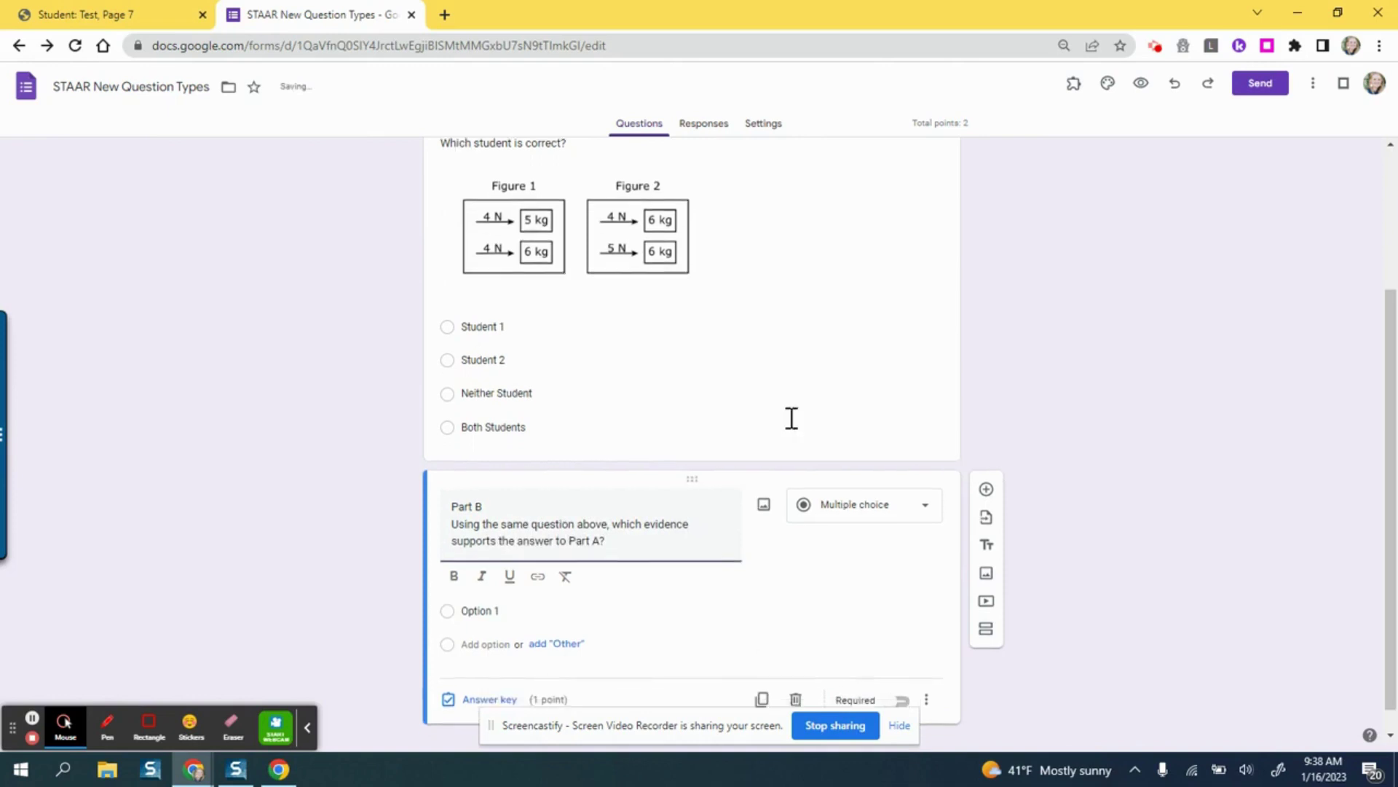
scroll(655, 510, down, 1)
Enter the Part B choices Evidence 1, Evidence 2, Evidence 3 and Evidence 4
click(518, 585)
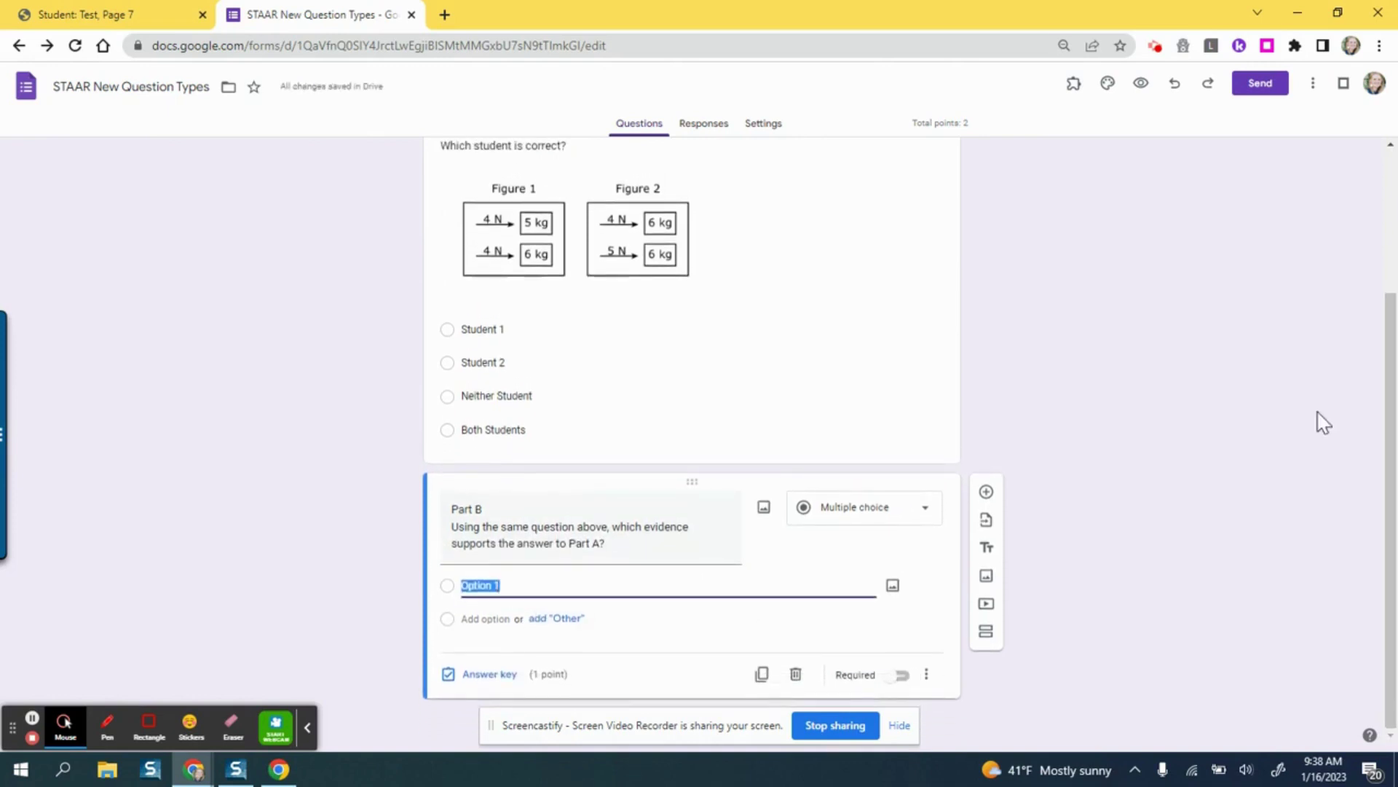
text(Evidence)
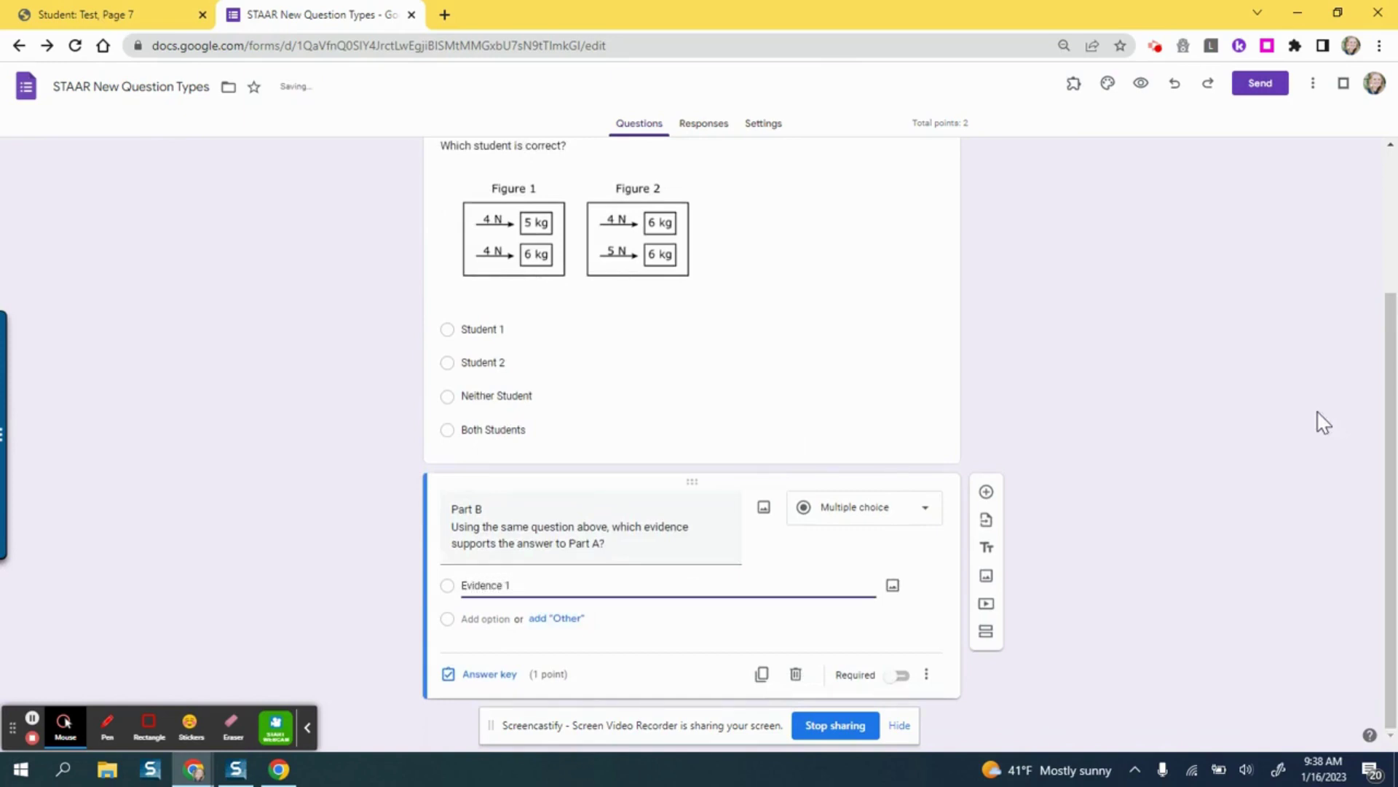
key(Return)
text(Evi)
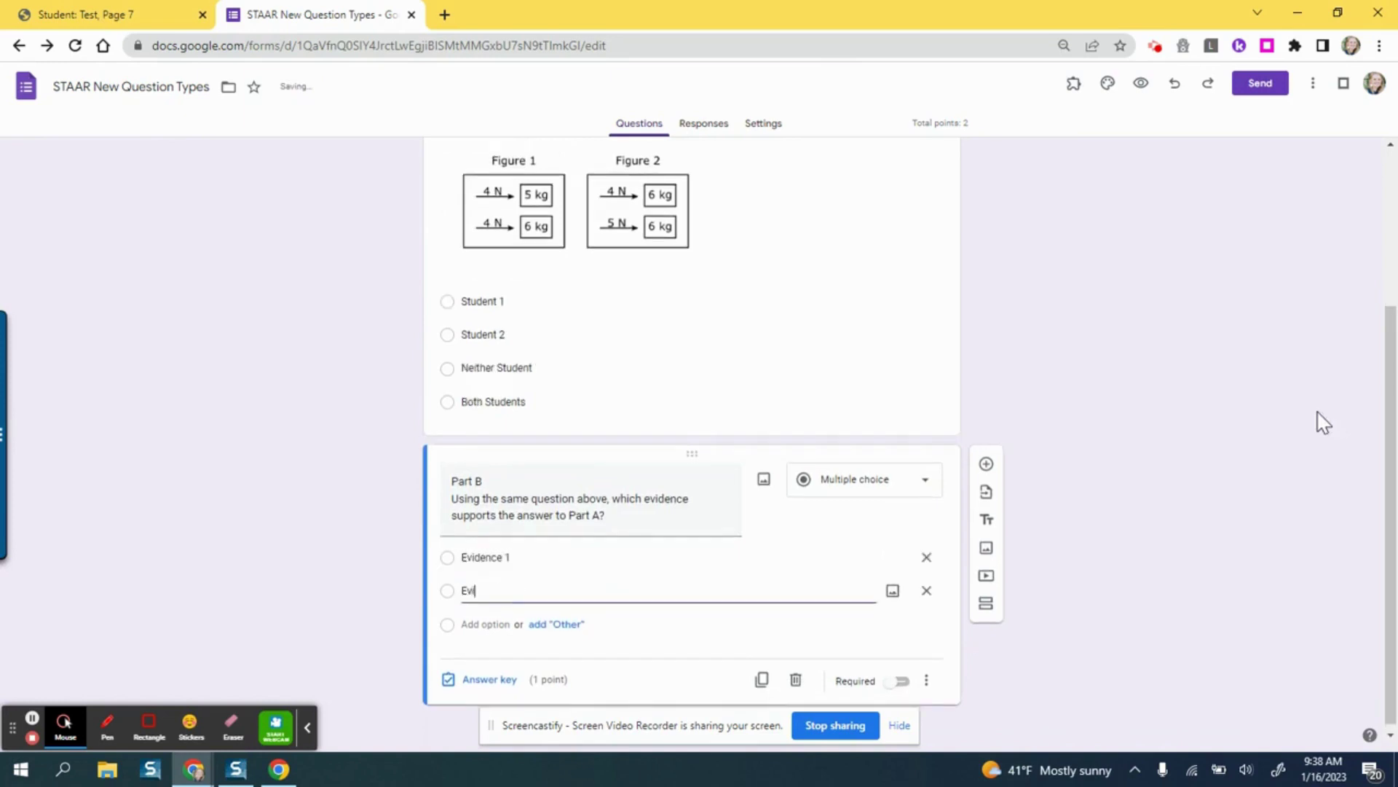
text(dence 2)
key(Return)
text(Ev)
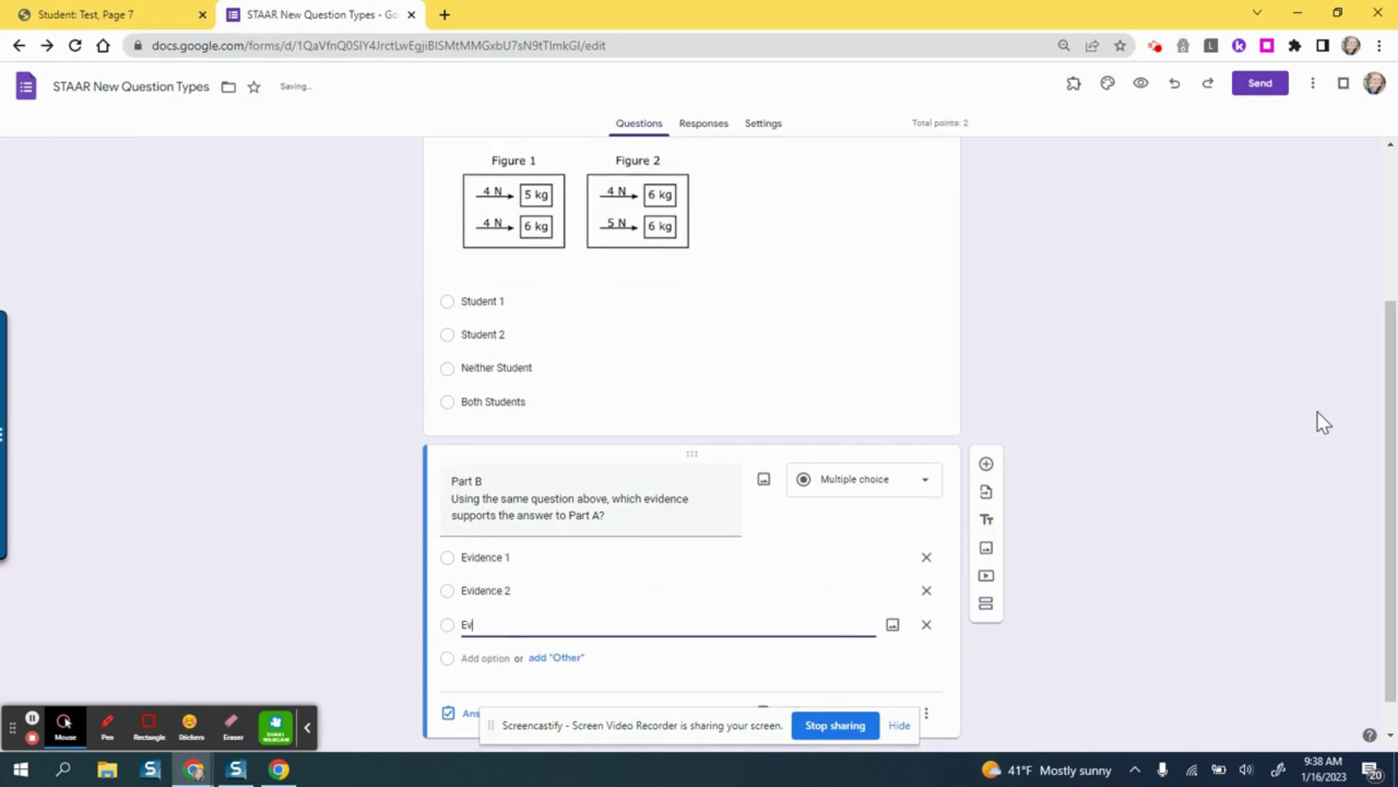
text(idence 3)
key(Return)
text(E)
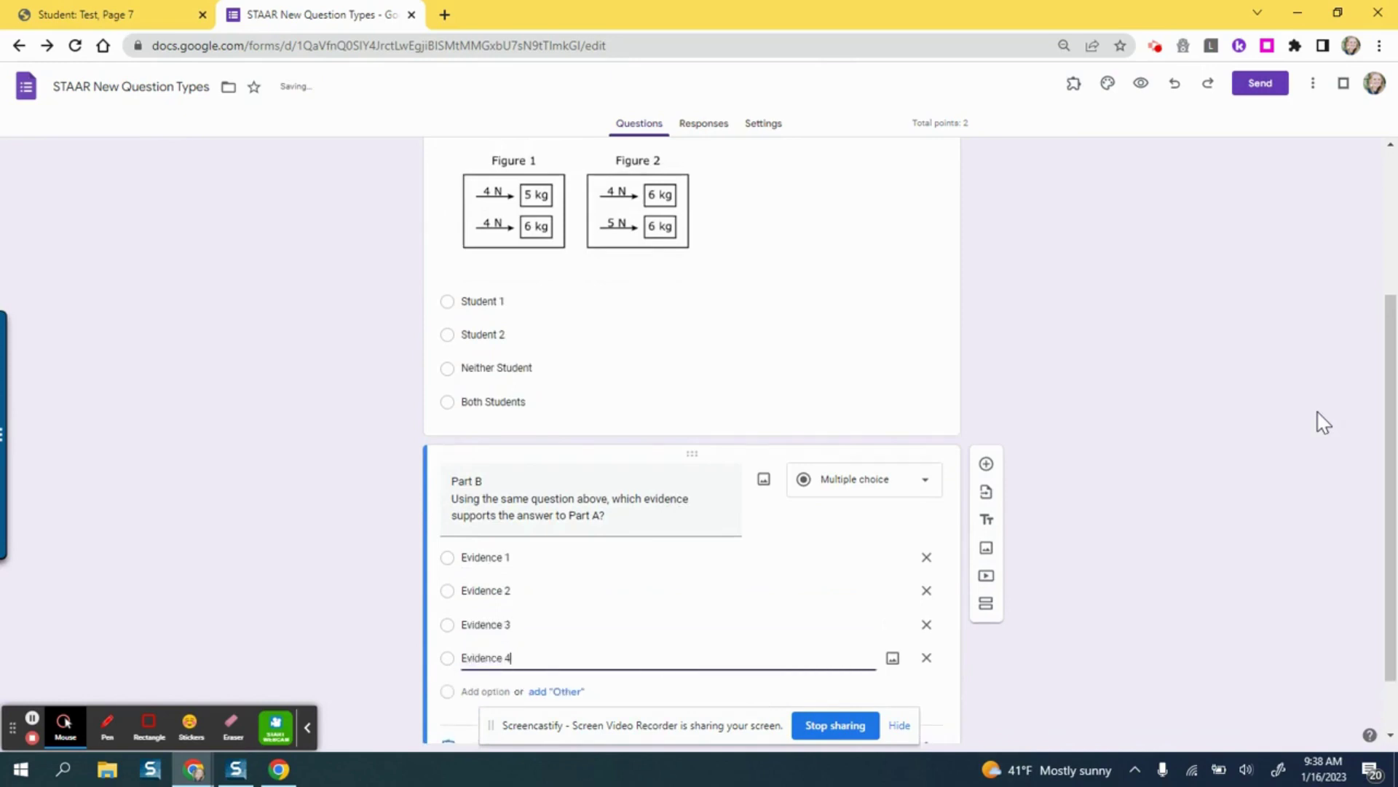
text(vidence 4)
scroll(639, 568, down, 1)
Key Evidence 4 as Part B's correct answer worth 1 point and make Part B required
click(482, 673)
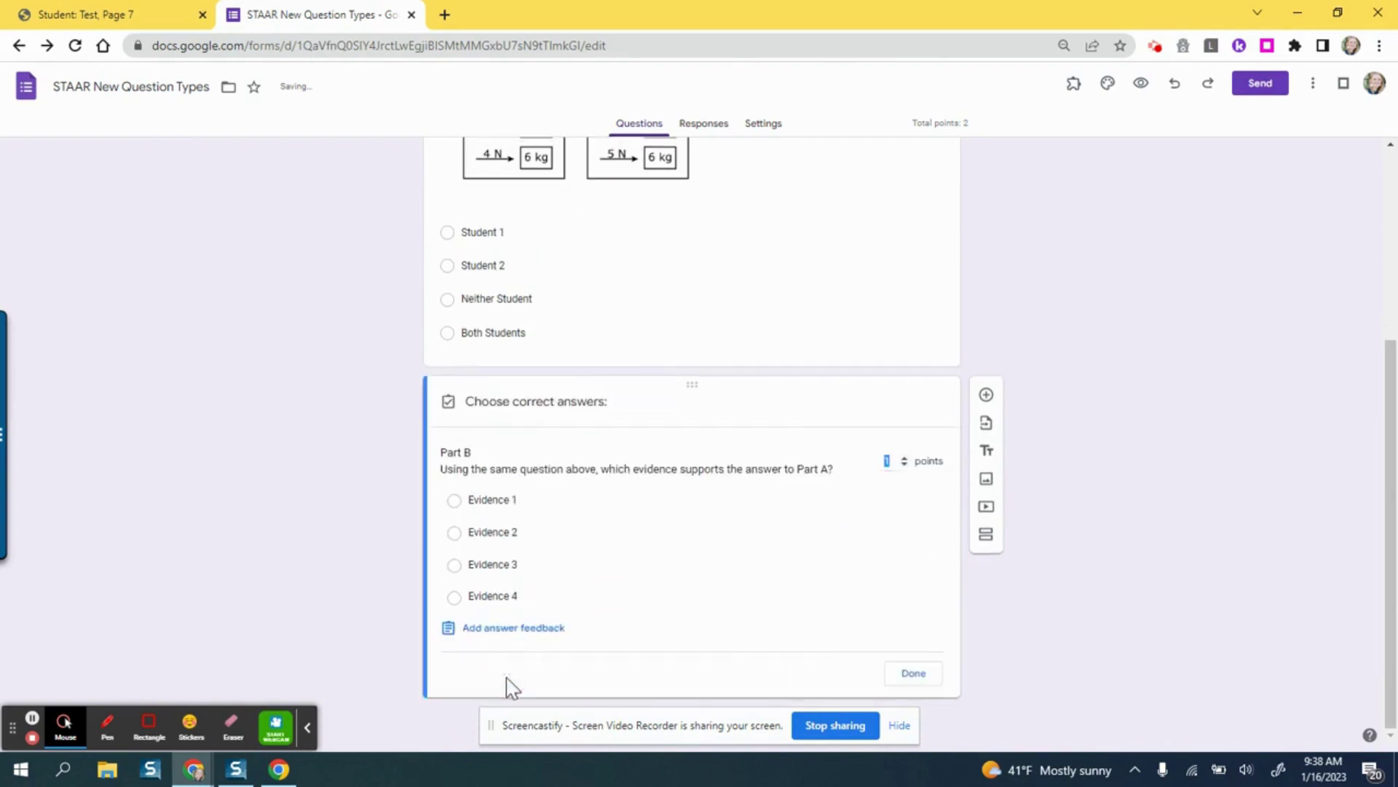
click(455, 598)
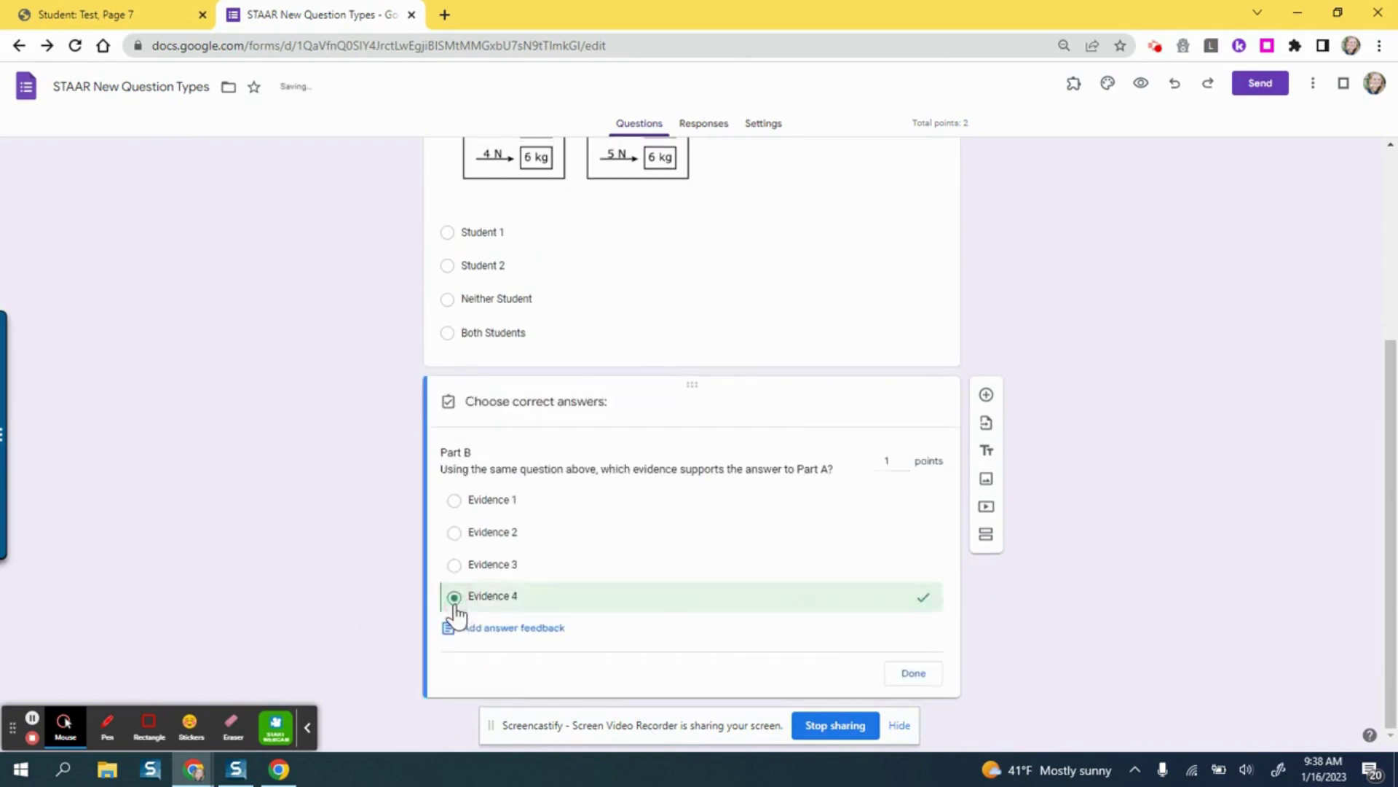
click(919, 681)
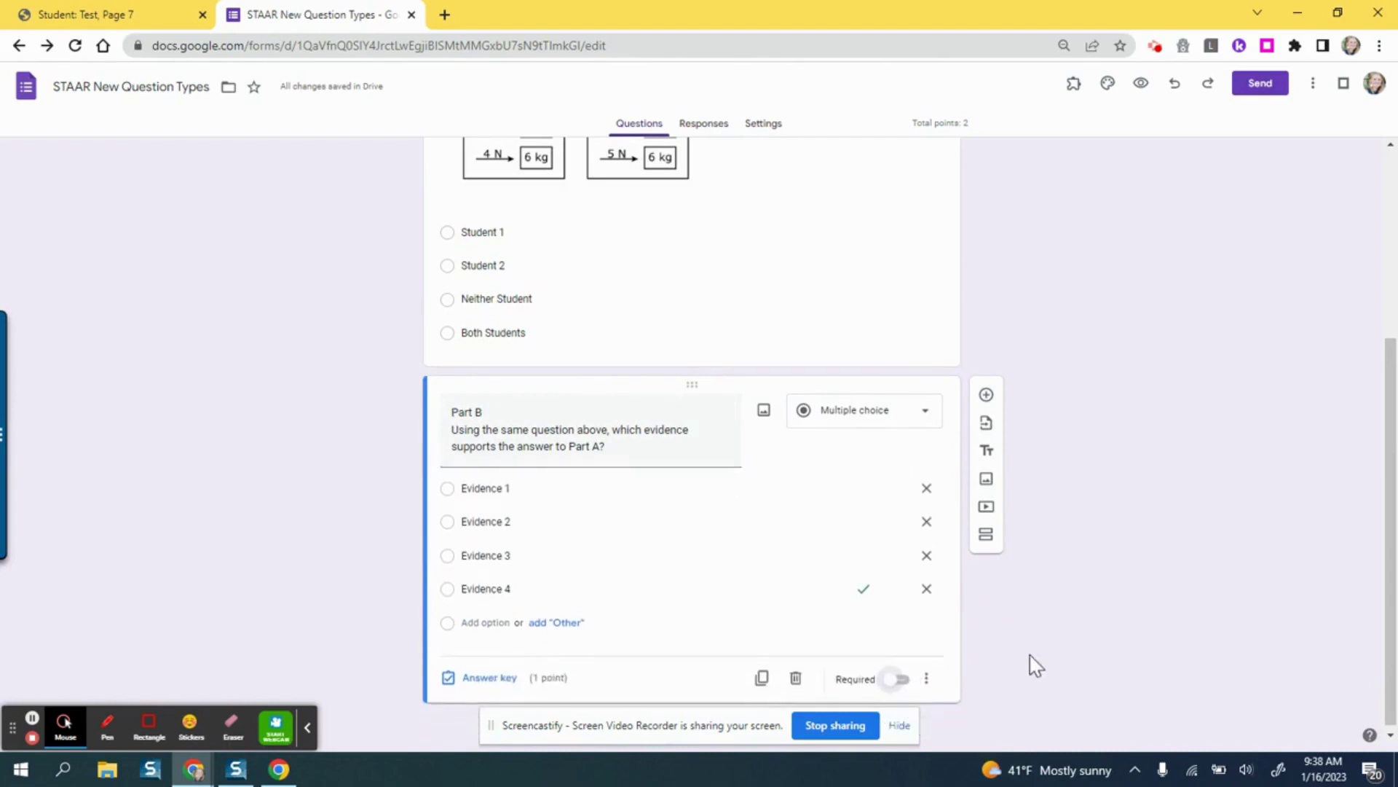
click(898, 677)
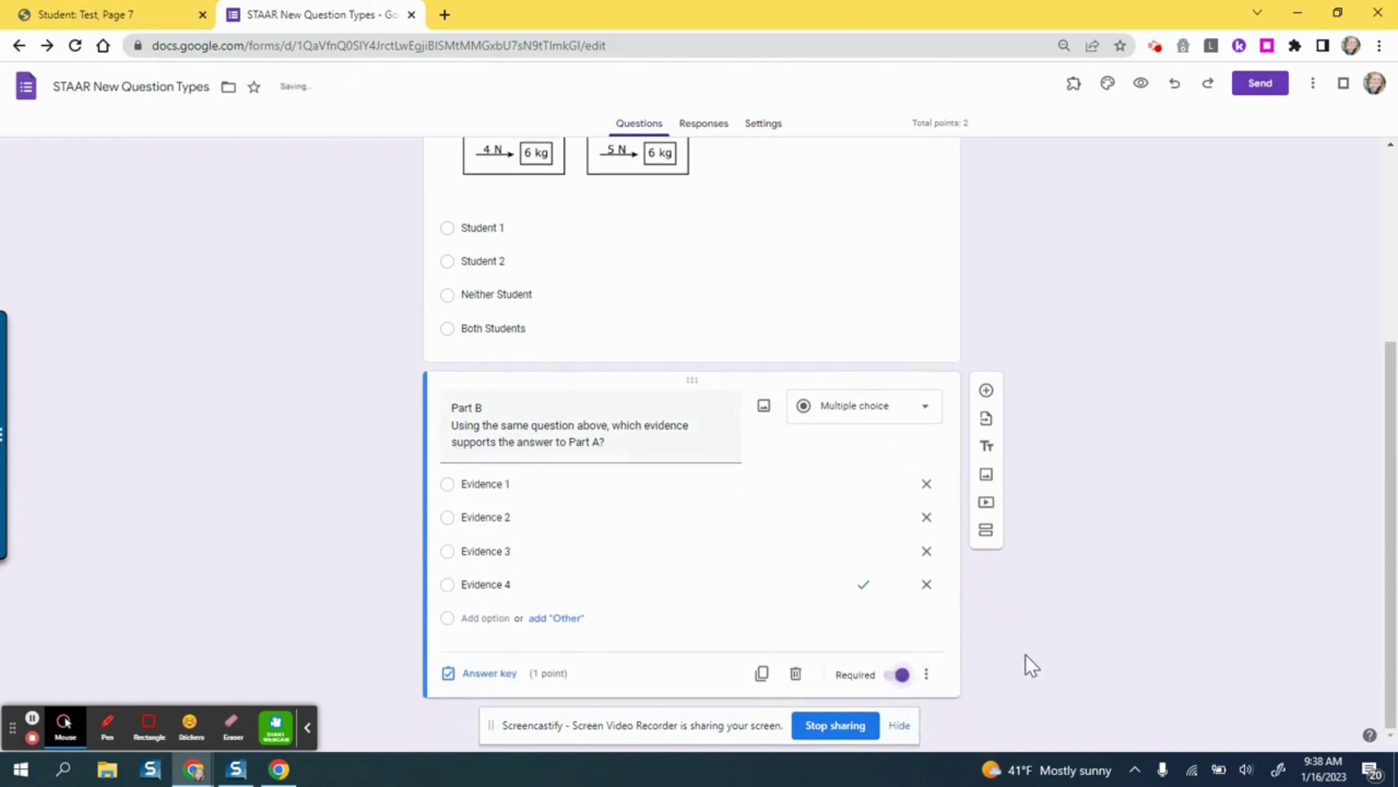
Preview the form to check Part A and Part B stacked, then return to the STAAR test page
click(1141, 85)
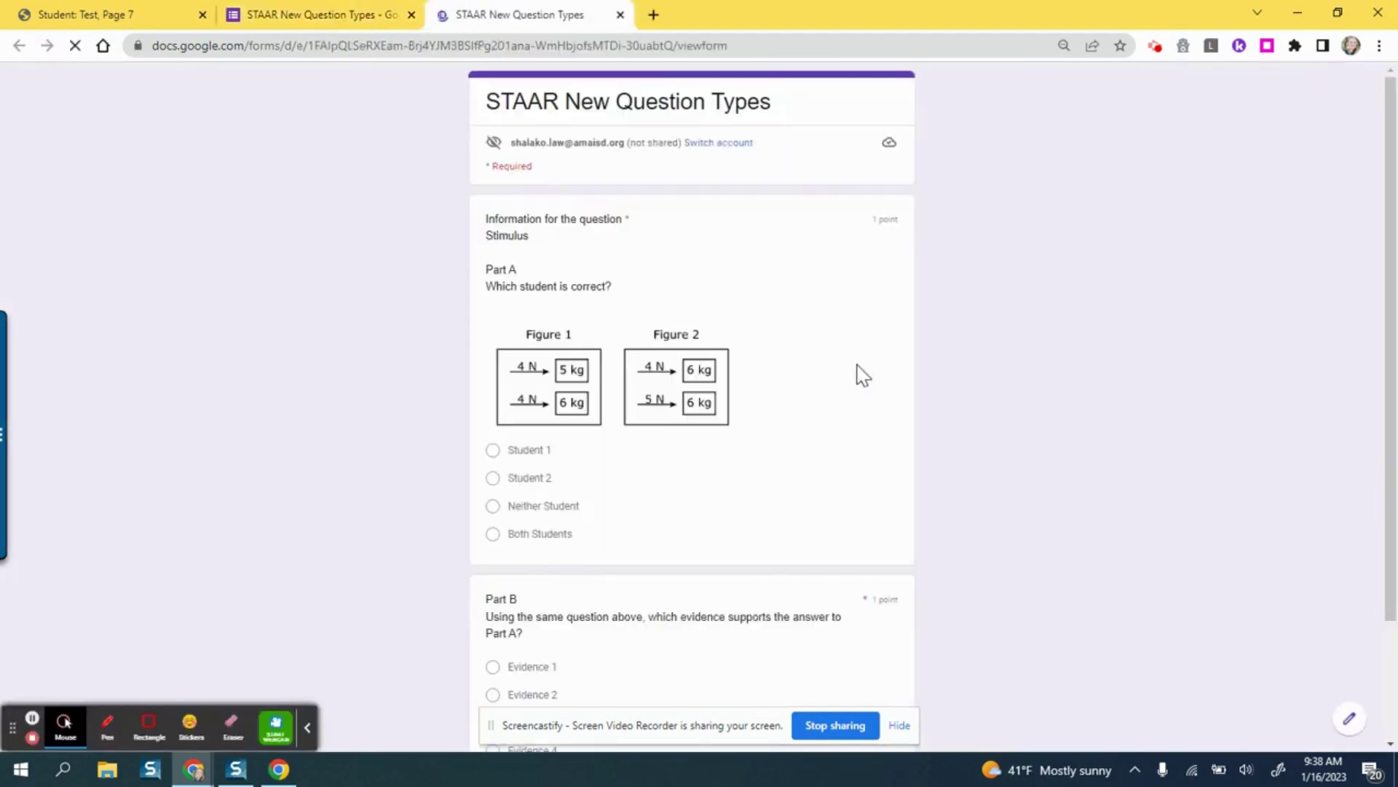
scroll(452, 402, down, 2)
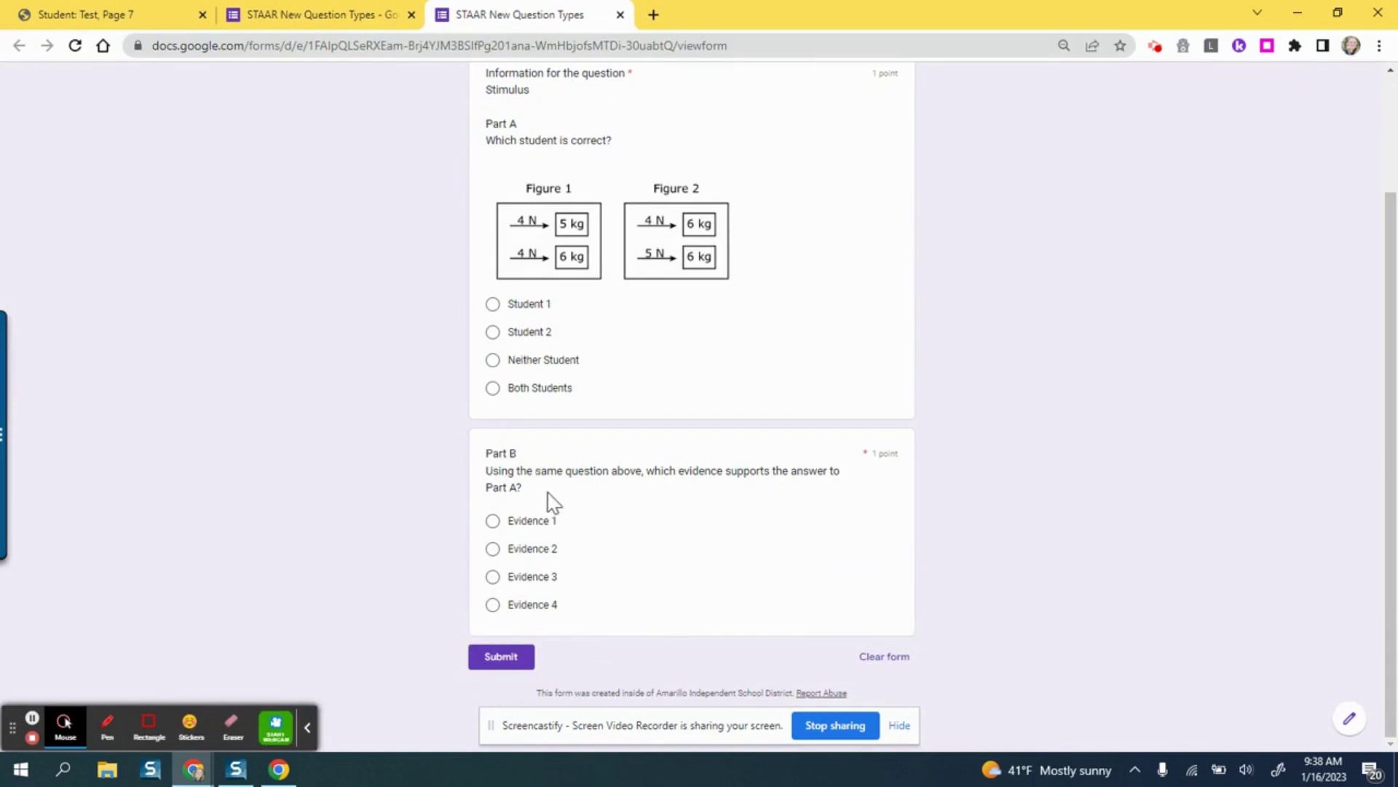
drag(487, 470, 647, 472)
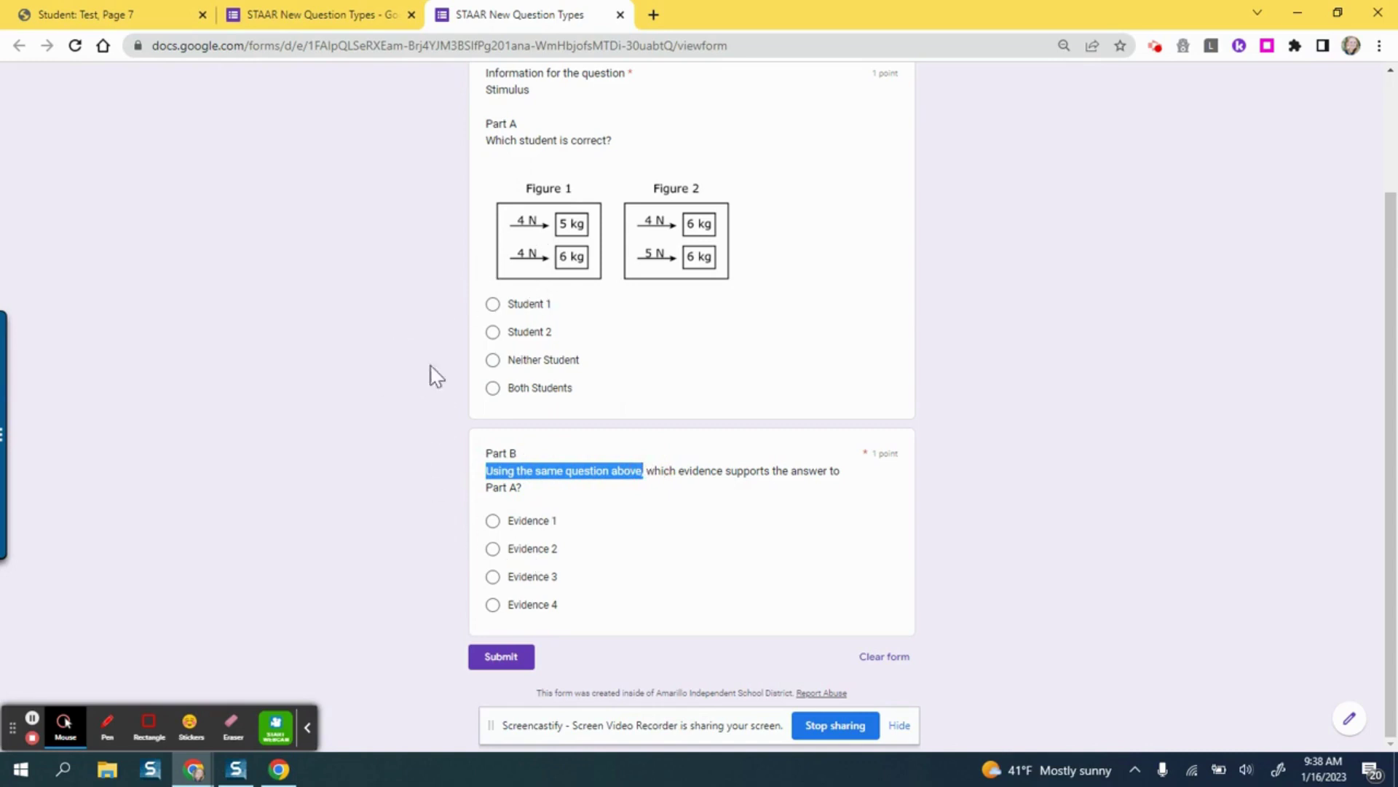
click(117, 21)
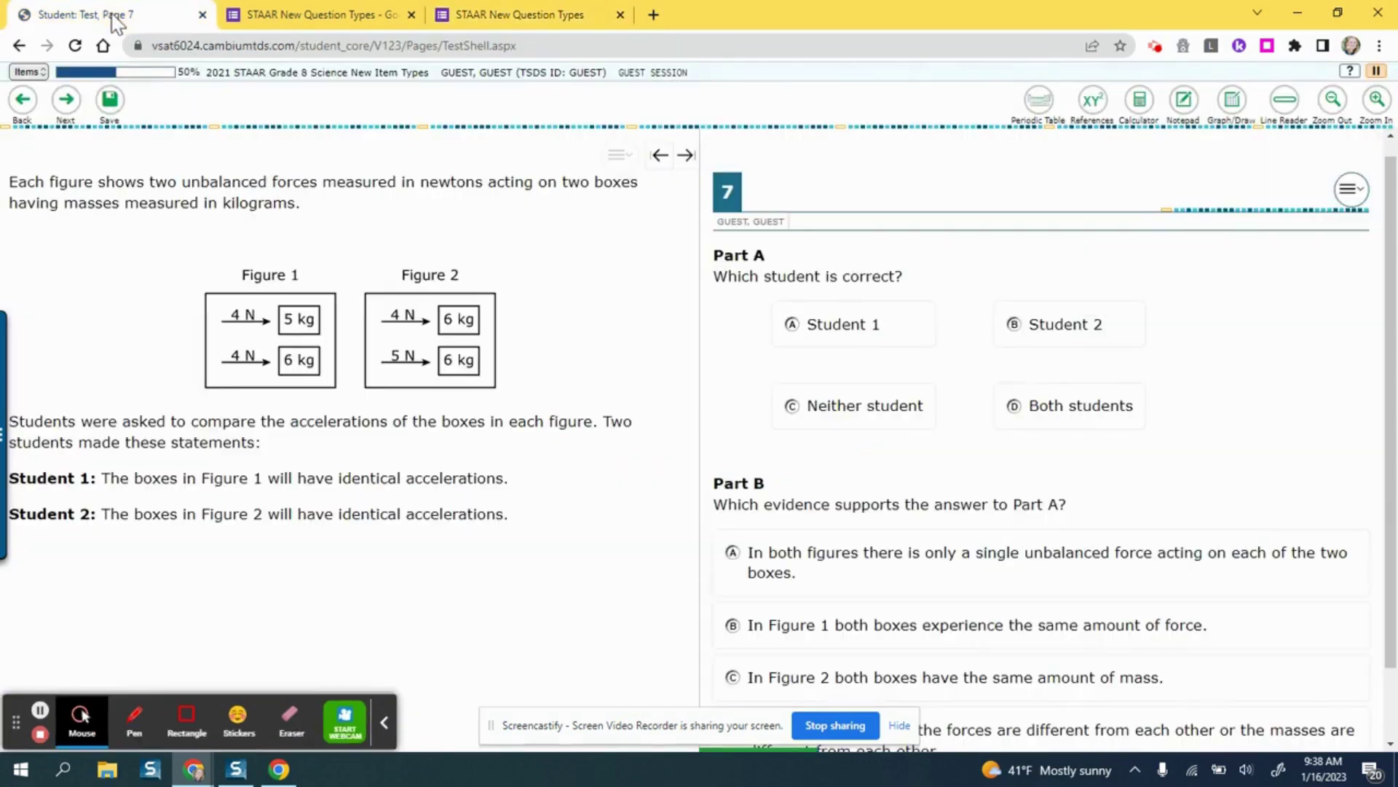